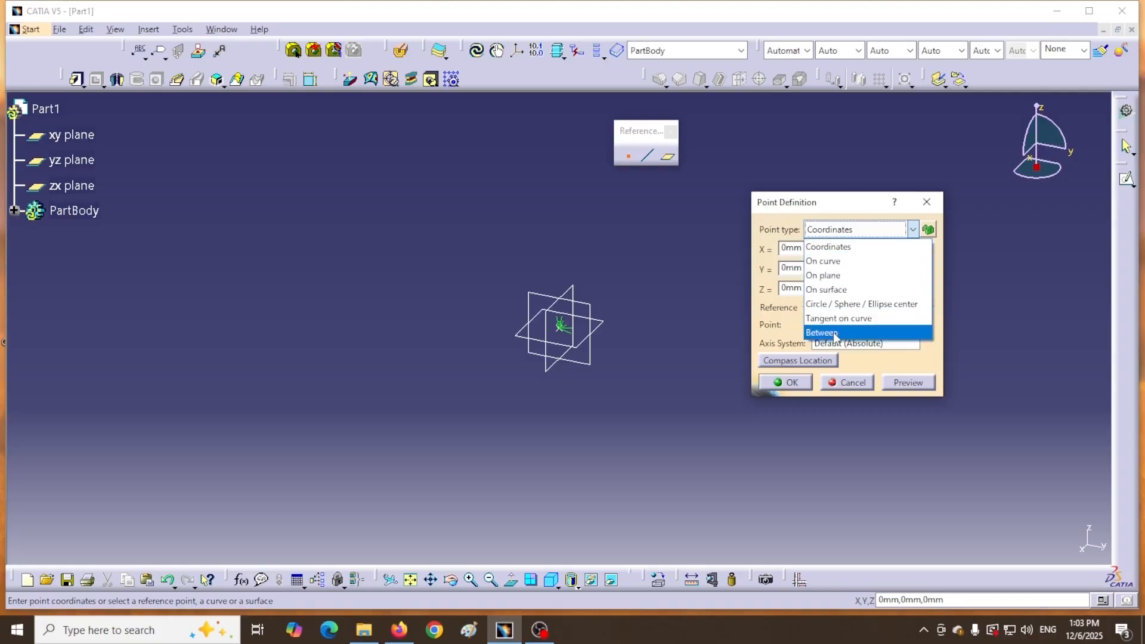
Leave the point definition, start a reference Line, and examine the list of available line types
key(Escape)
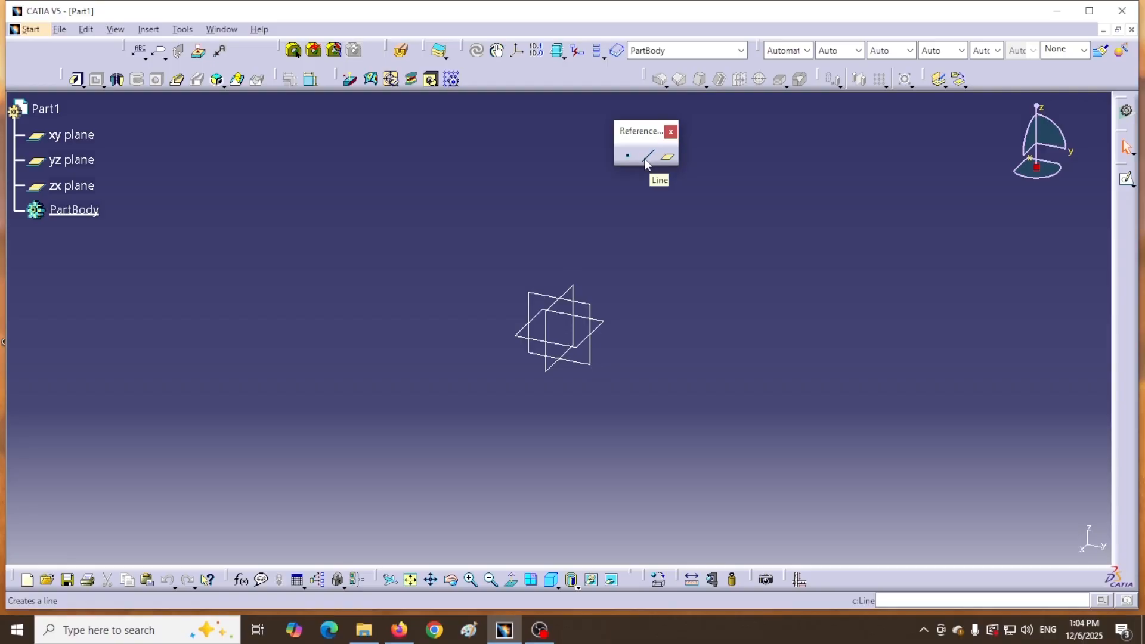
click(645, 157)
drag(878, 196, 833, 200)
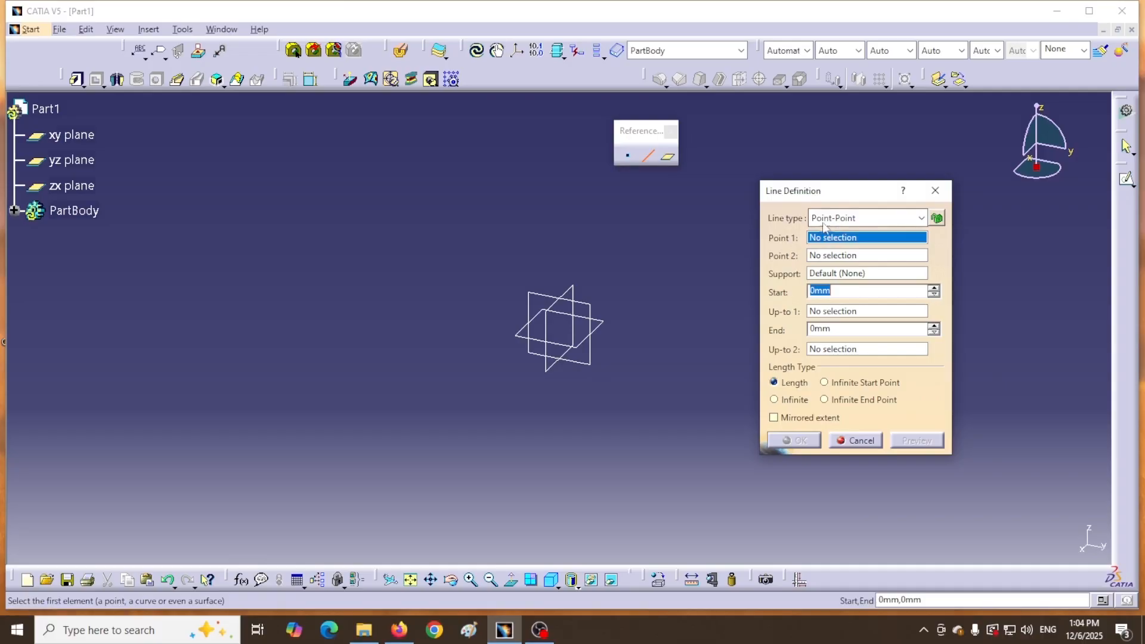
click(921, 218)
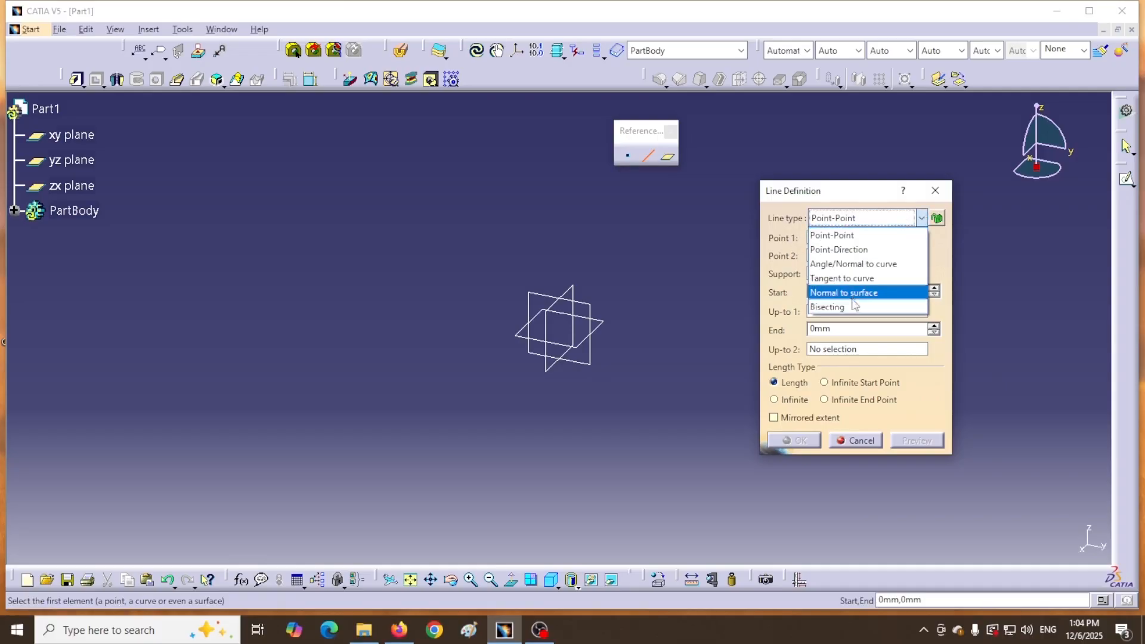
click(845, 193)
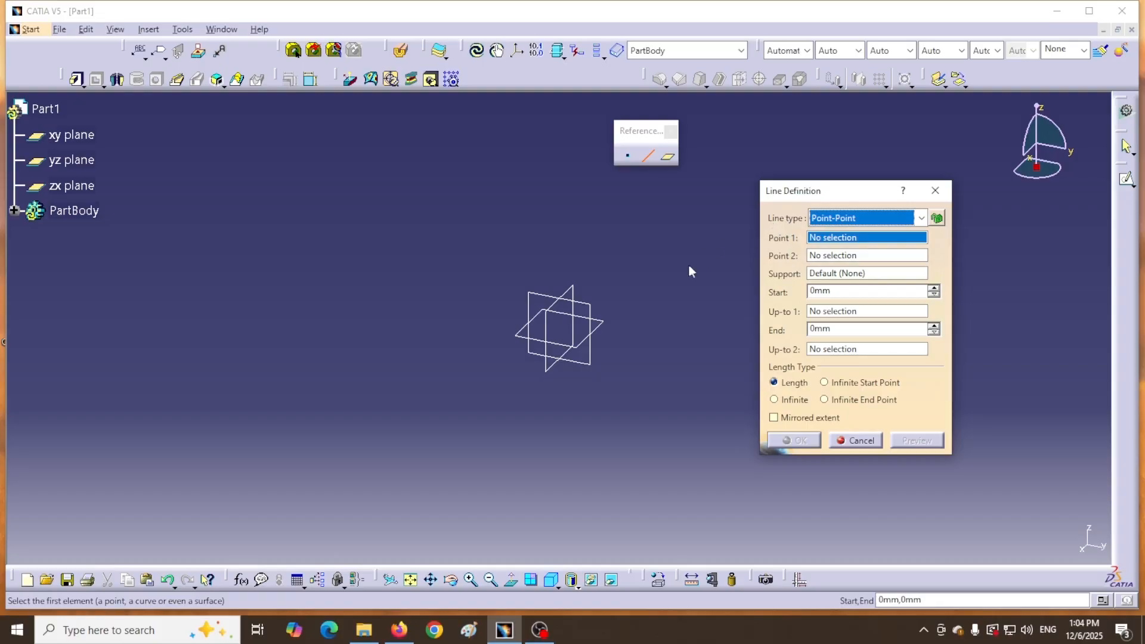
click(894, 220)
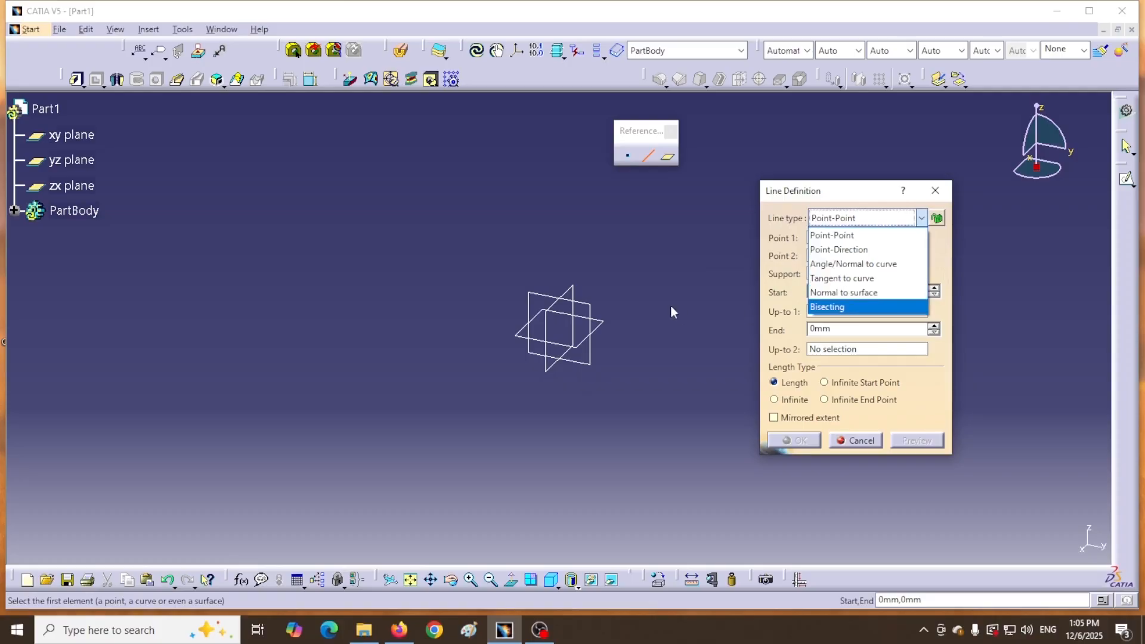
click(708, 299)
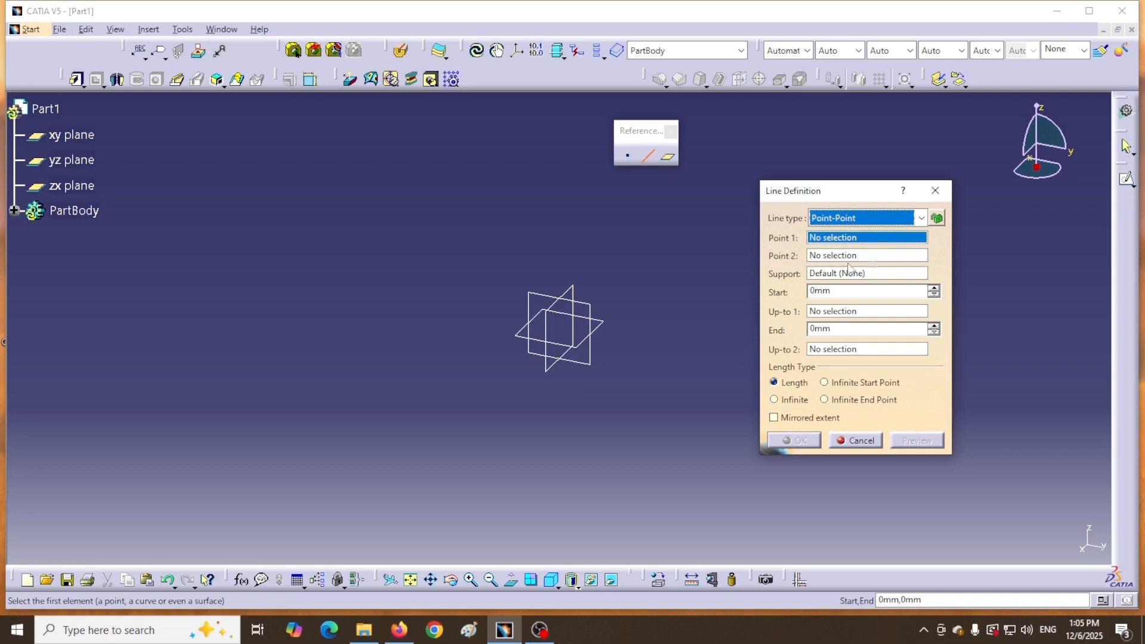
Examine the settings for the Point-Direction, Angle/Normal to curve, Tangent to curve, Normal to surface and Bisecting line types, finishing on Point-Point
click(921, 218)
click(838, 250)
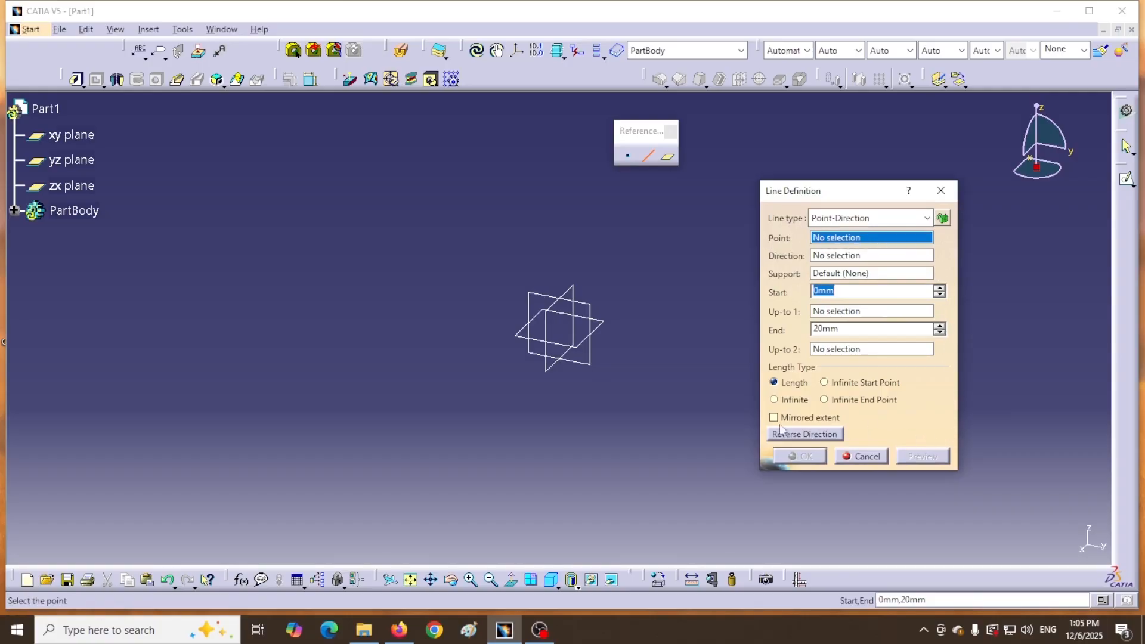
click(926, 217)
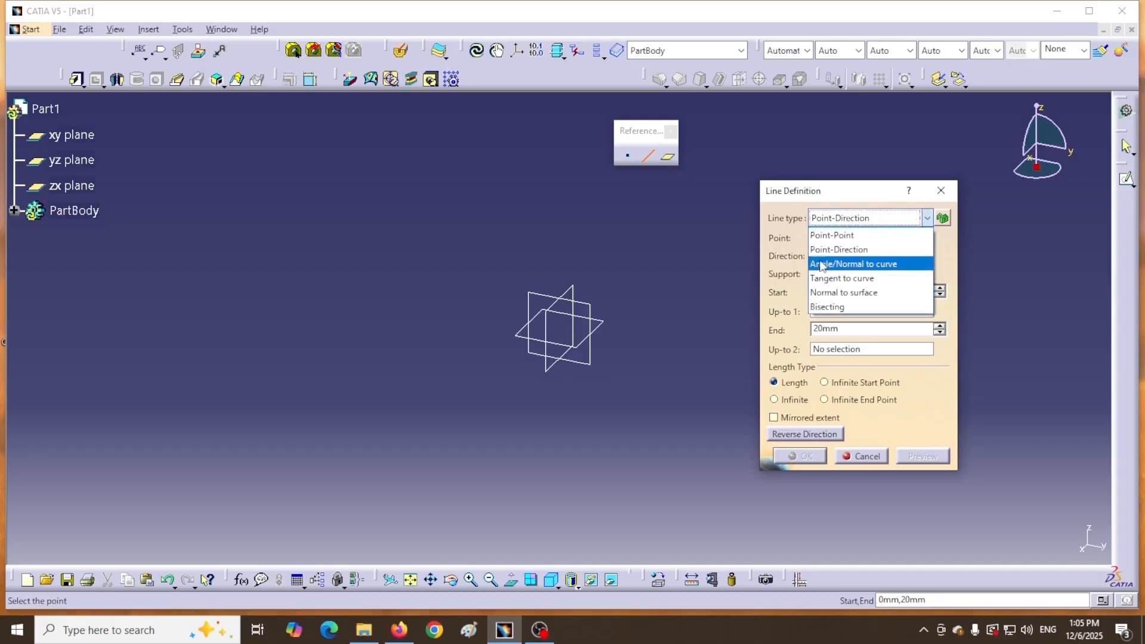
click(842, 260)
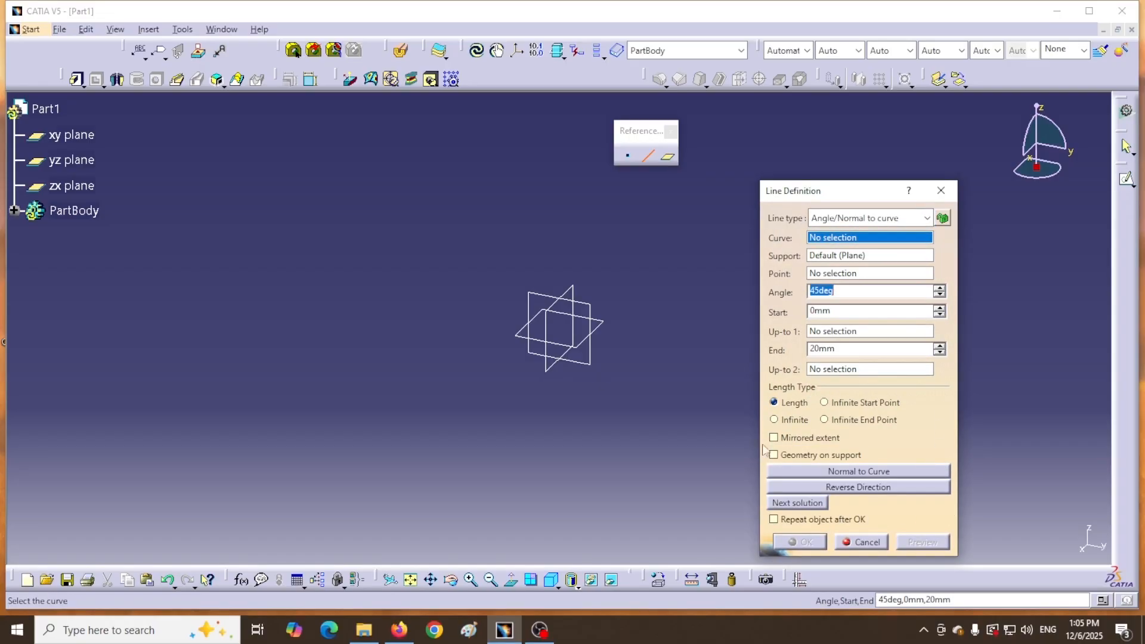
click(864, 218)
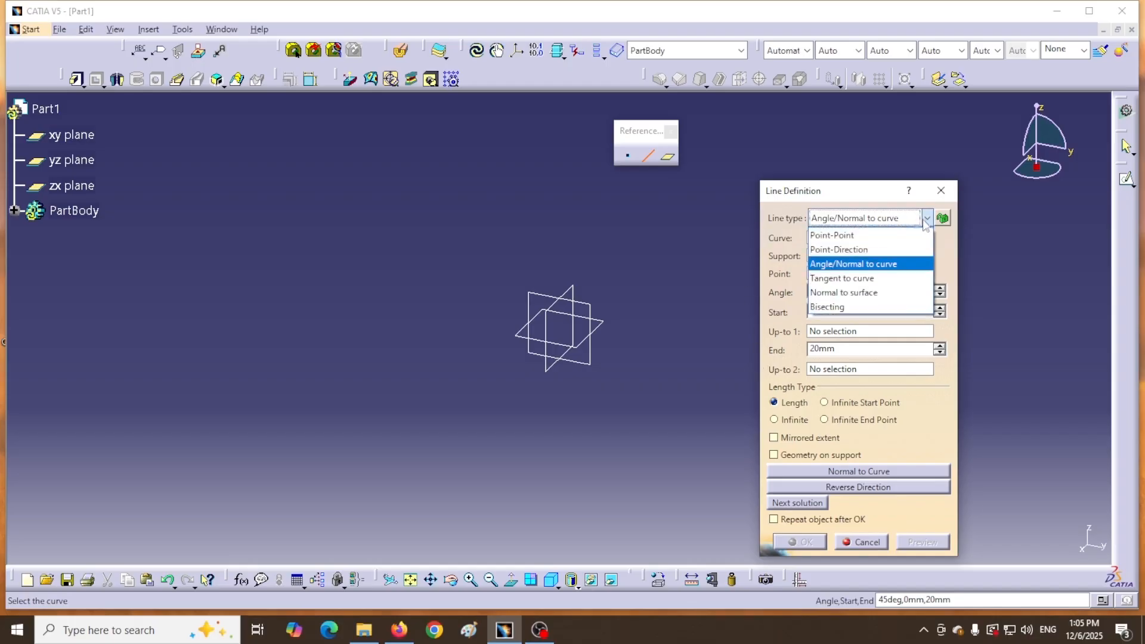
click(837, 278)
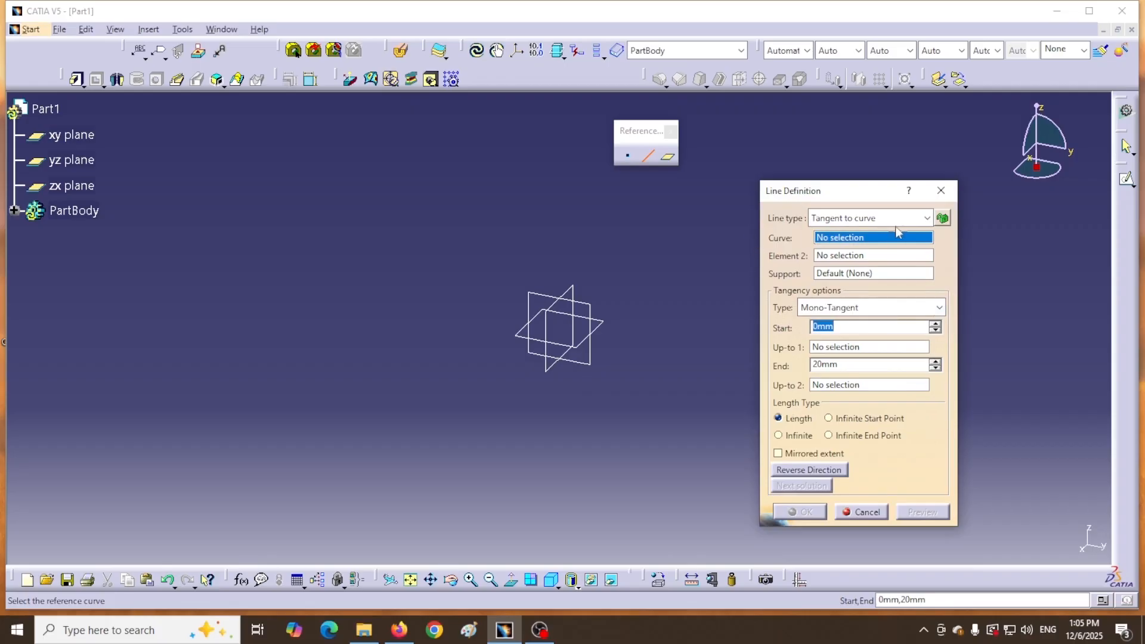
click(926, 219)
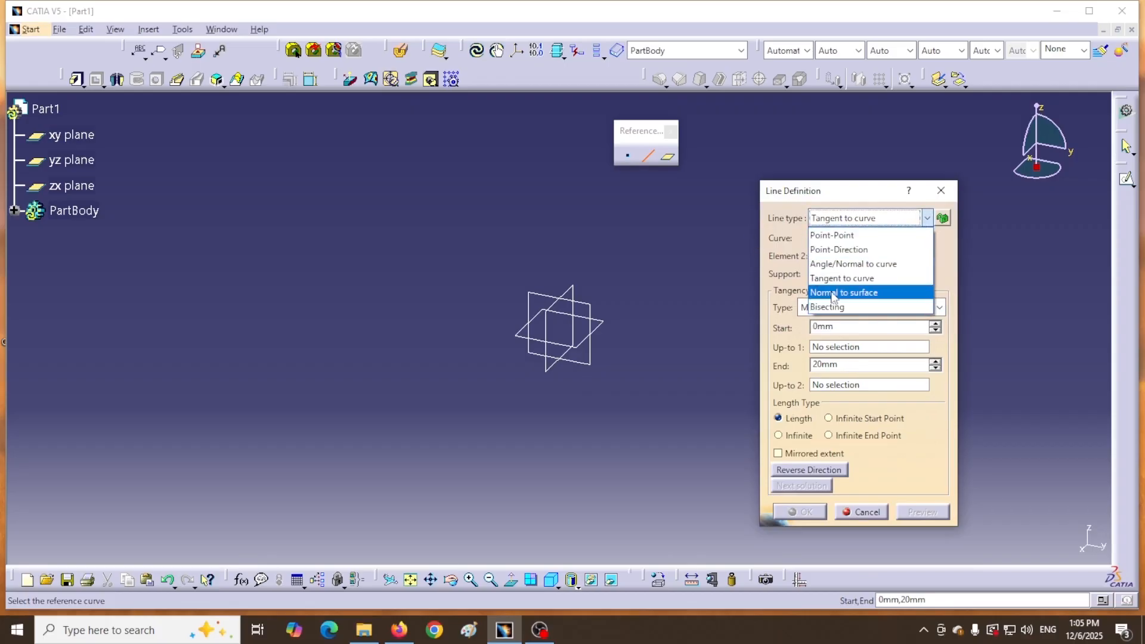
click(834, 293)
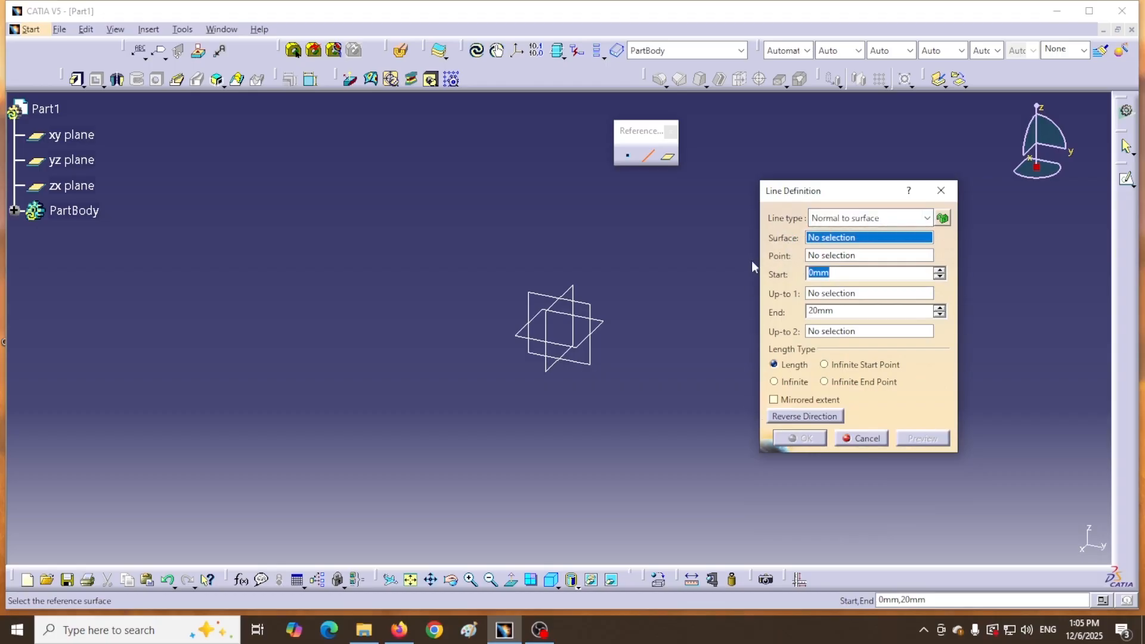
click(926, 218)
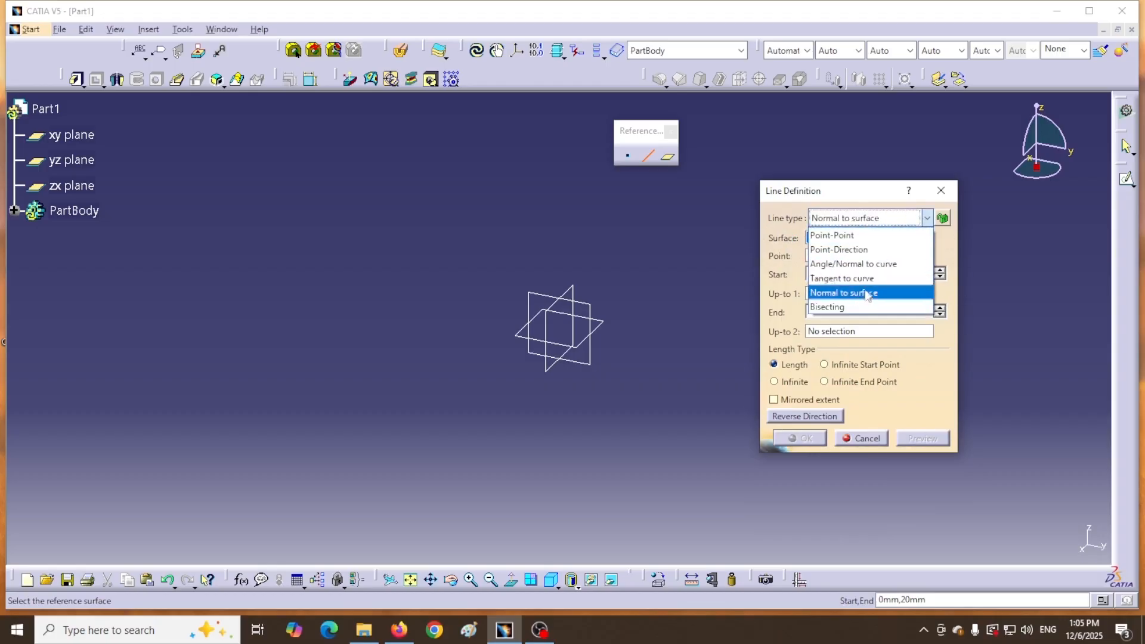
click(834, 306)
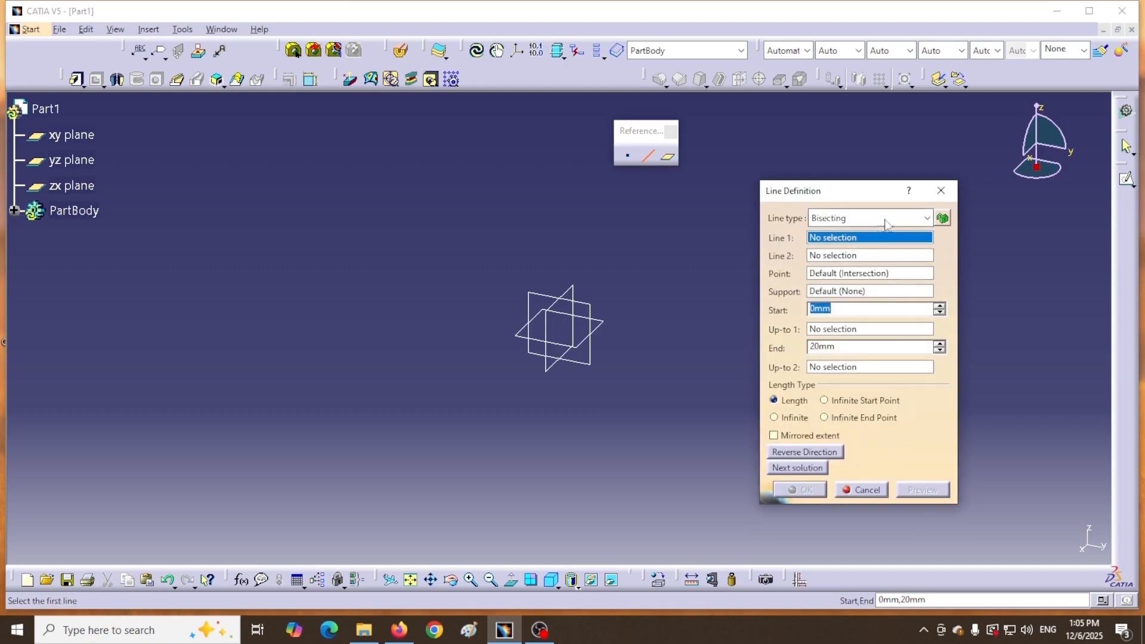
click(925, 219)
click(820, 233)
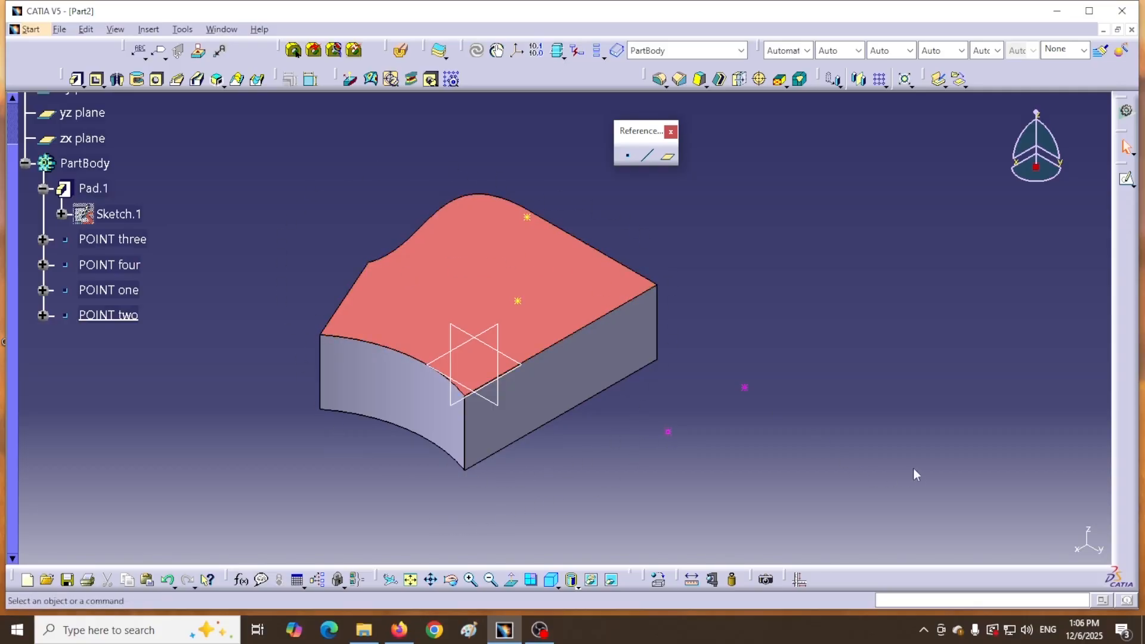
Define a Point-Point reference line from POINT one to POINT two beside the pad
middle_drag(784, 386, 732, 499)
click(647, 156)
drag(868, 192, 998, 228)
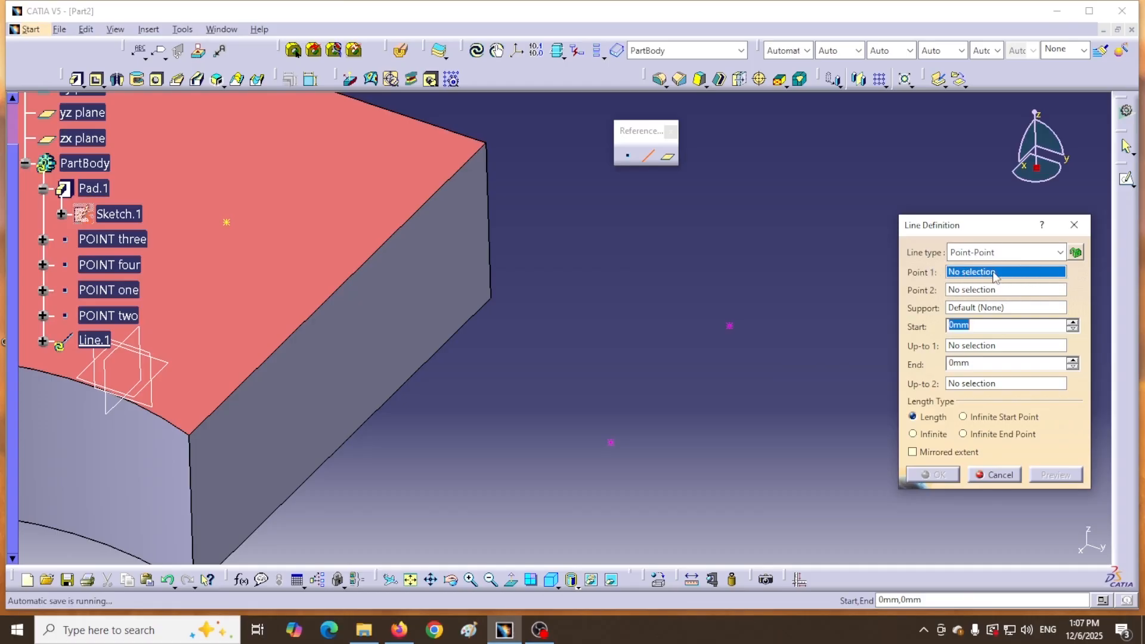
click(614, 445)
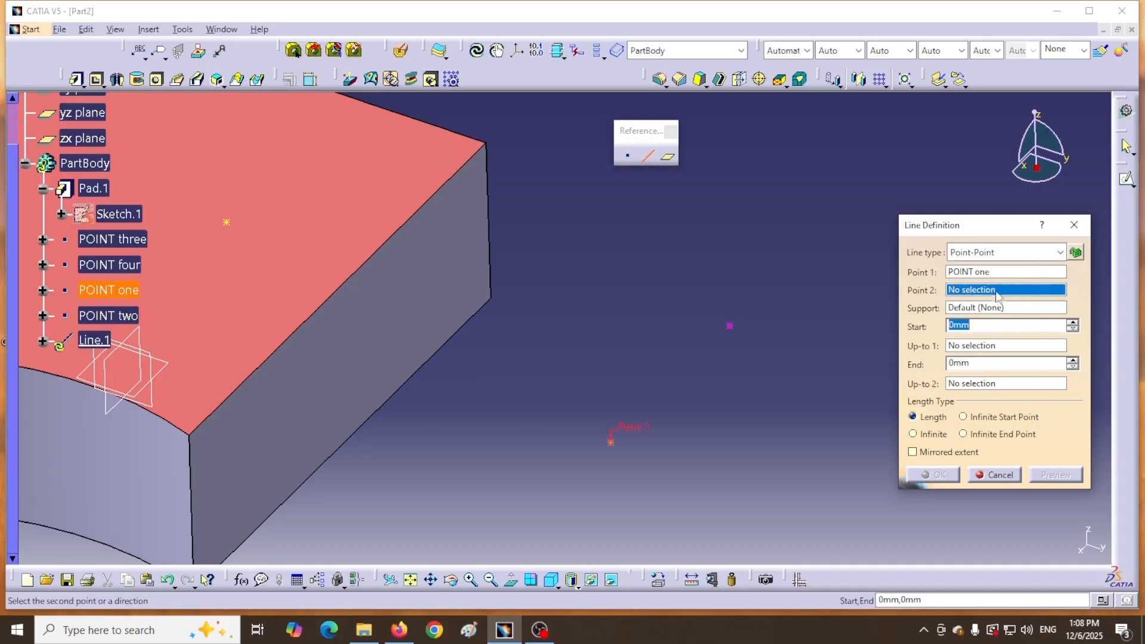
click(735, 330)
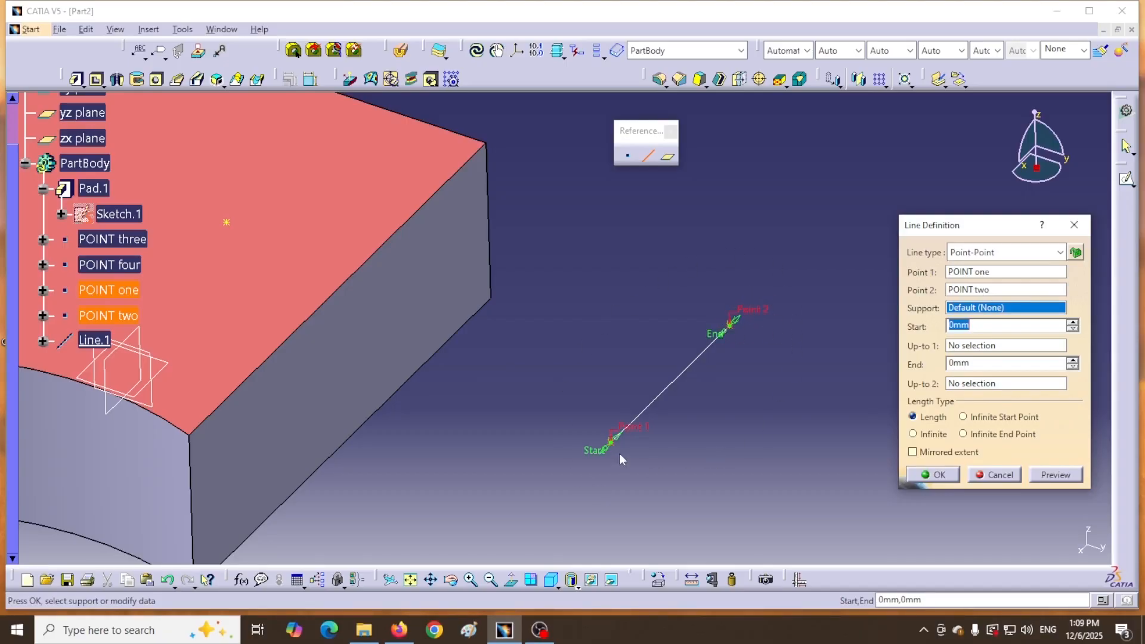
Stretch the line beyond both points, about 16 mm at the start and about 13 mm at the end
middle_drag(784, 419, 710, 346)
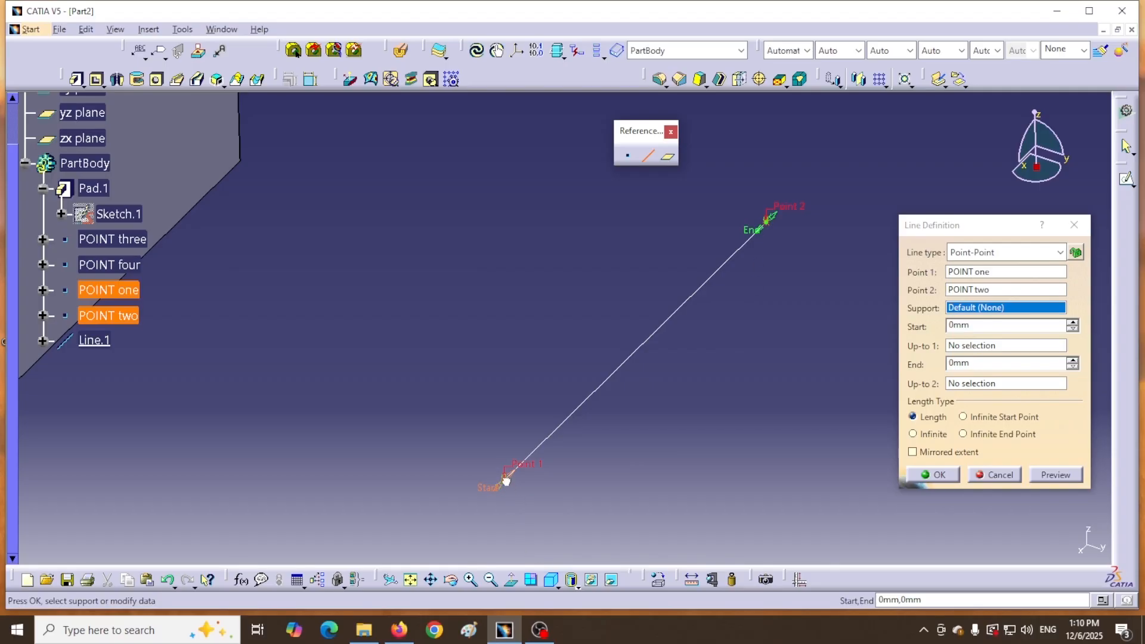
drag(504, 482, 478, 535)
drag(483, 534, 478, 543)
mouse_move(464, 521)
mouse_down()
mouse_move(534, 457)
mouse_move(463, 531)
mouse_move(534, 452)
mouse_move(454, 535)
mouse_move(537, 455)
mouse_move(480, 507)
mouse_up()
mouse_move(768, 221)
mouse_down()
mouse_move(817, 191)
mouse_move(764, 227)
mouse_up()
drag(767, 225, 812, 186)
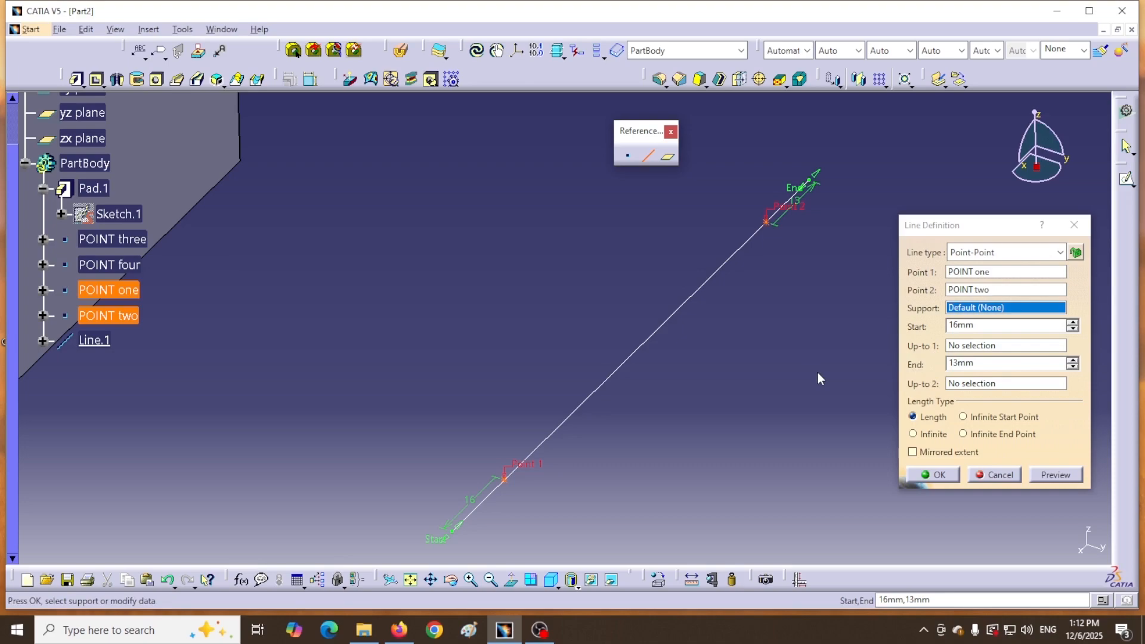
Set the line's end extension beyond POINT two to 0 mm and preview it
double_click(988, 362)
text(0)
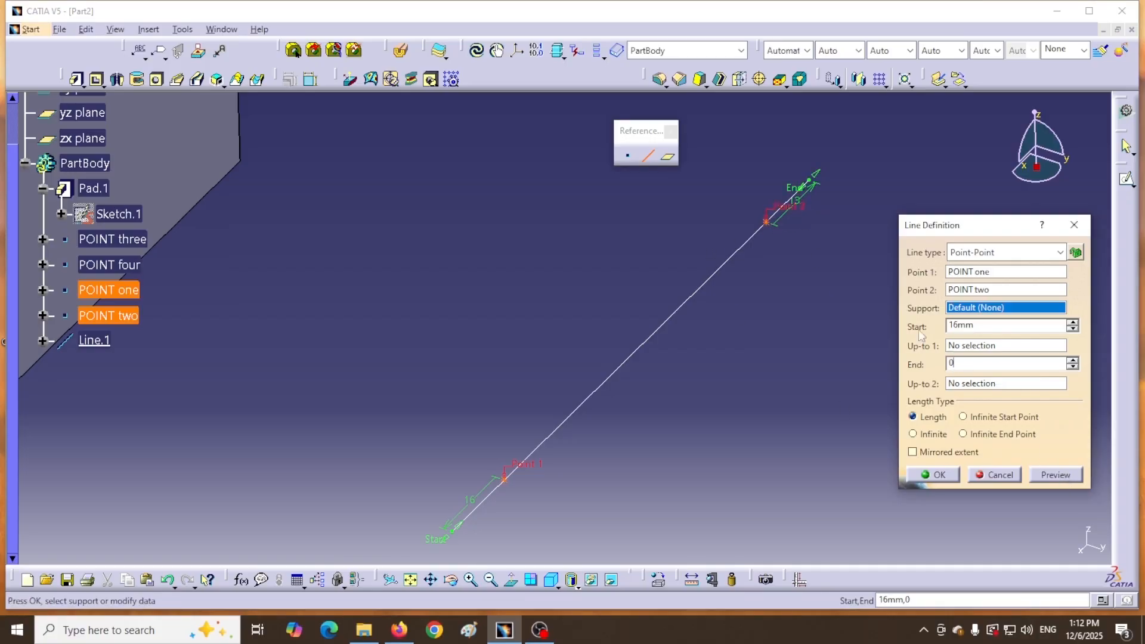
click(1048, 474)
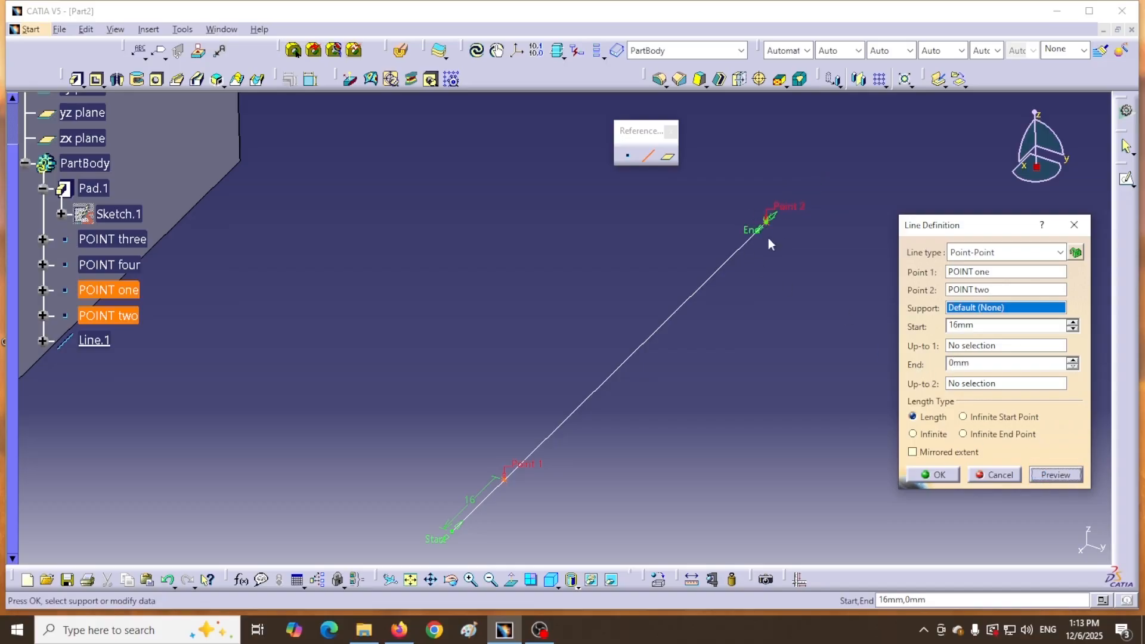
Set the line's end extension beyond POINT two to 20 mm and preview it
middle_drag(756, 227, 778, 170)
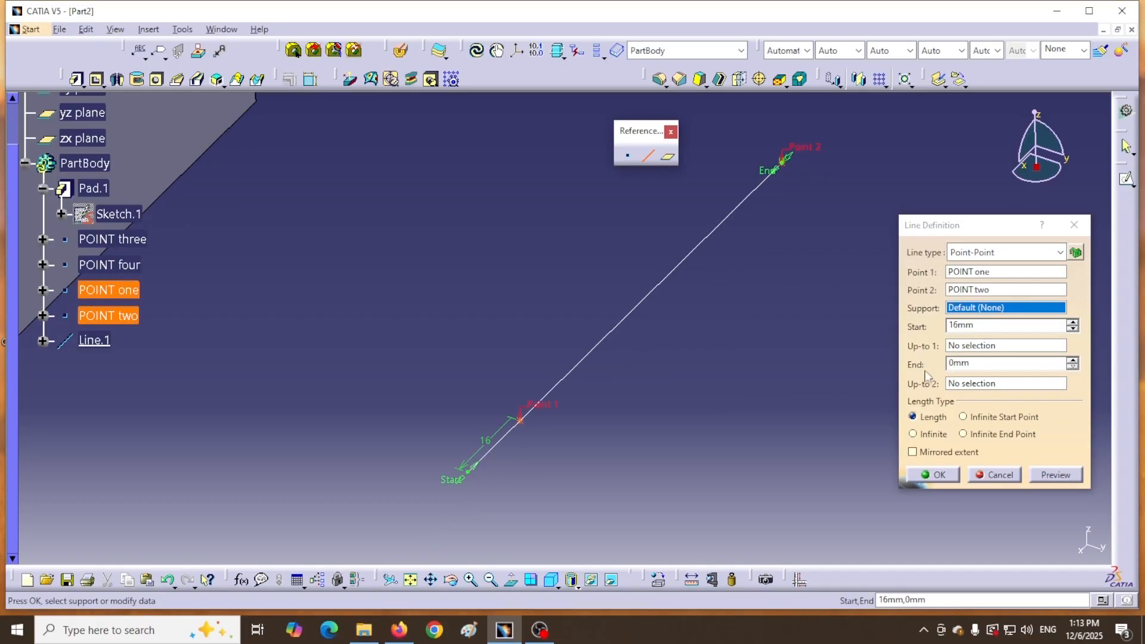
double_click(975, 366)
text(20)
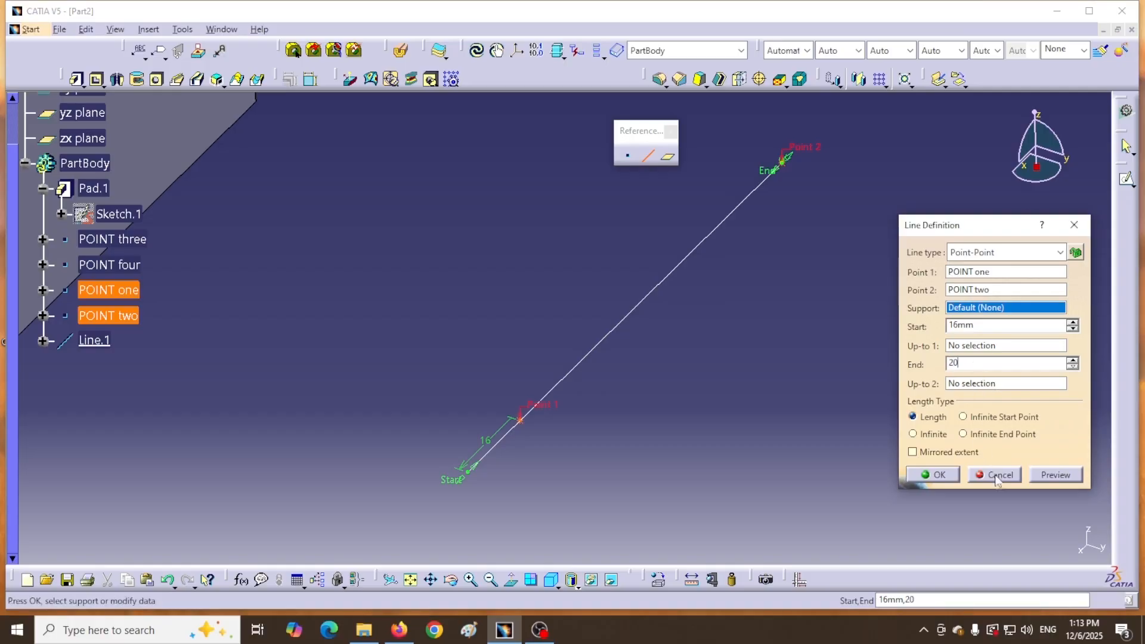
click(1056, 478)
middle_drag(793, 220, 766, 292)
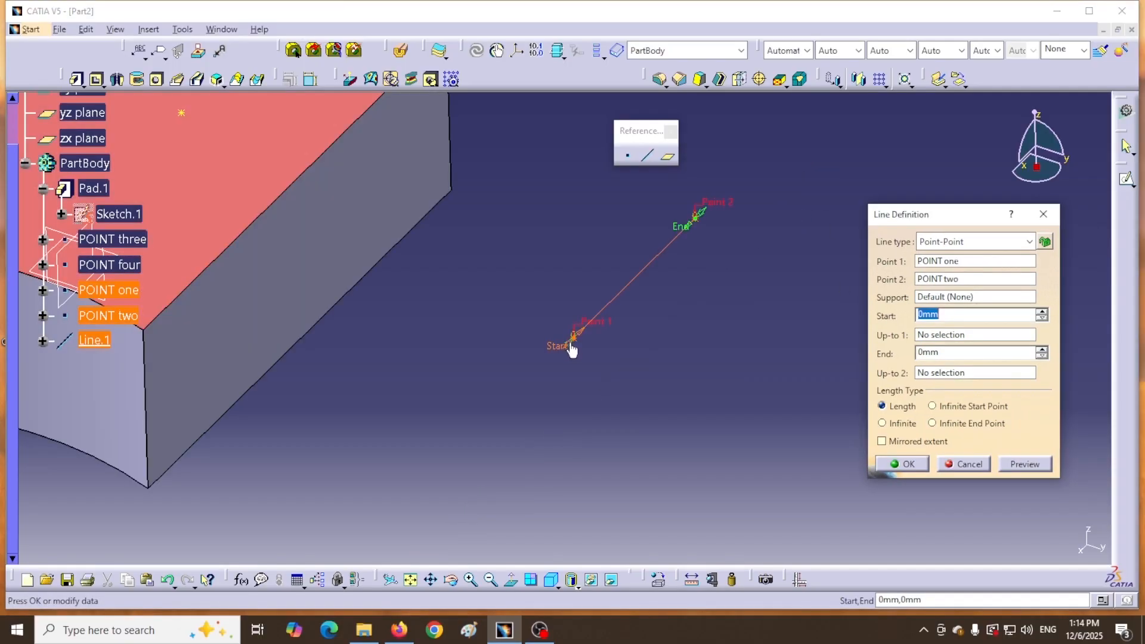
Try different start extensions on the line past POINT one, stretching it to about 81 mm
drag(570, 350, 560, 353)
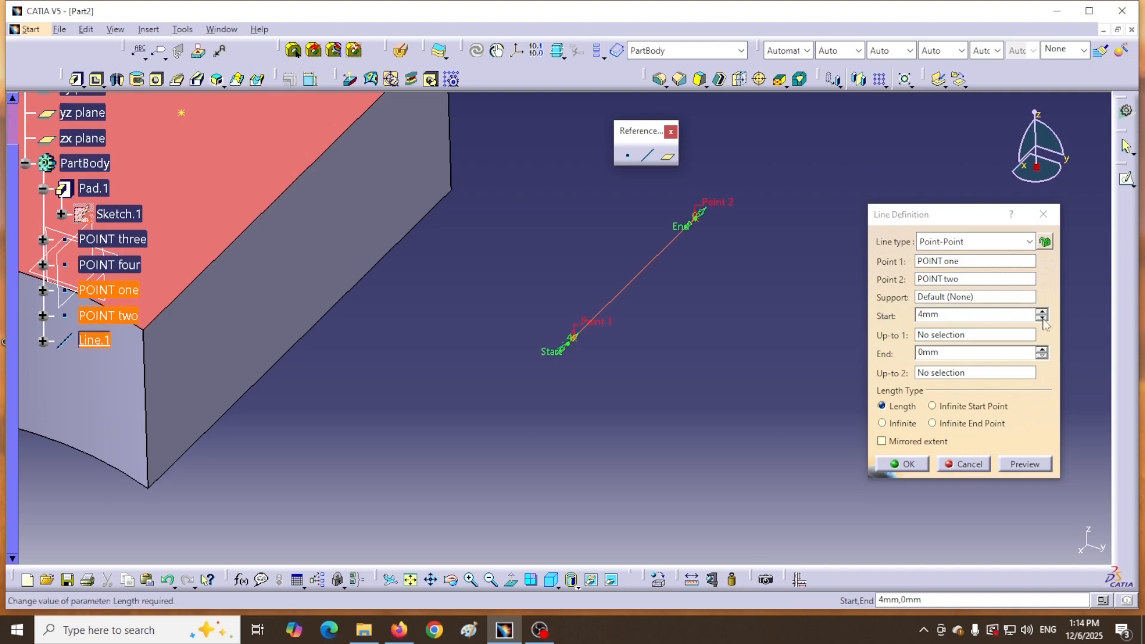
drag(564, 349, 485, 506)
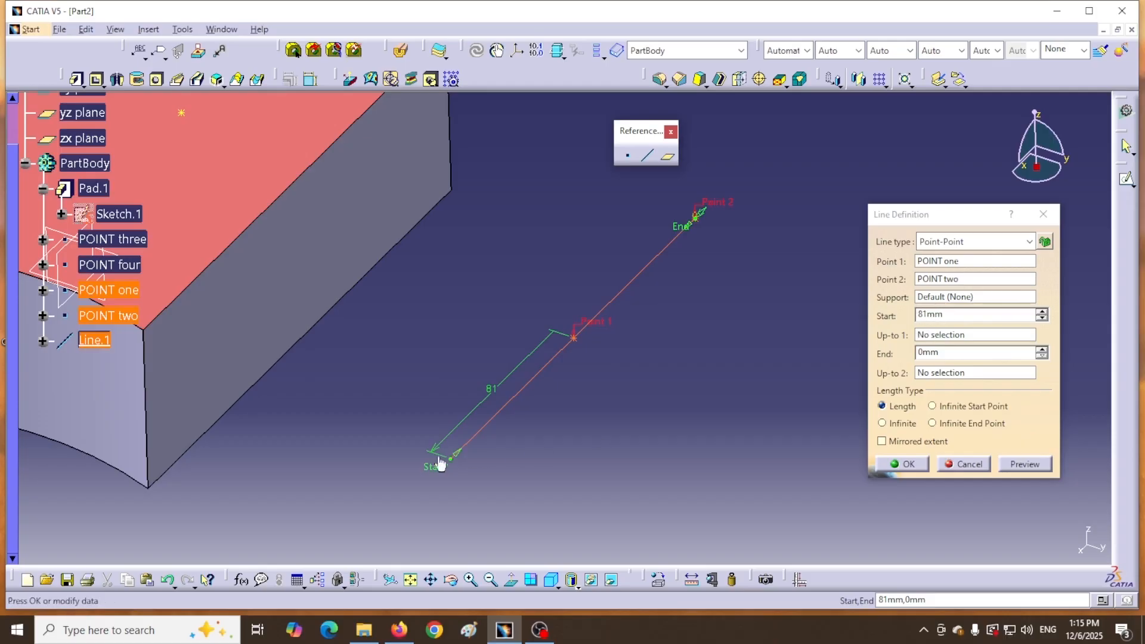
drag(444, 467, 527, 418)
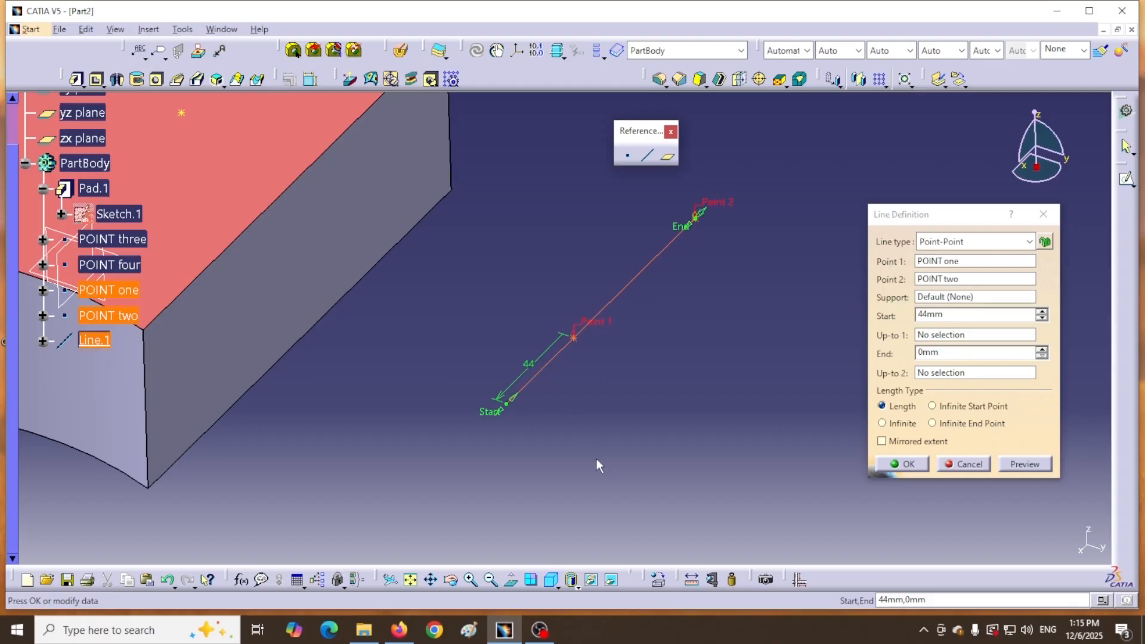
drag(502, 417, 490, 425)
drag(484, 431, 449, 469)
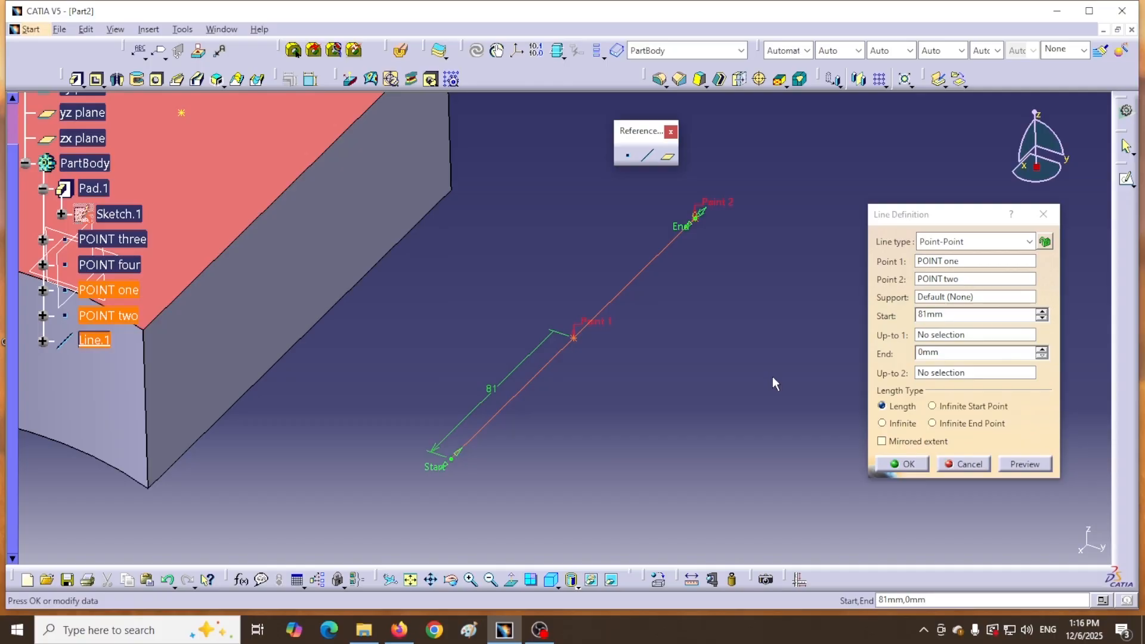
key(Return)
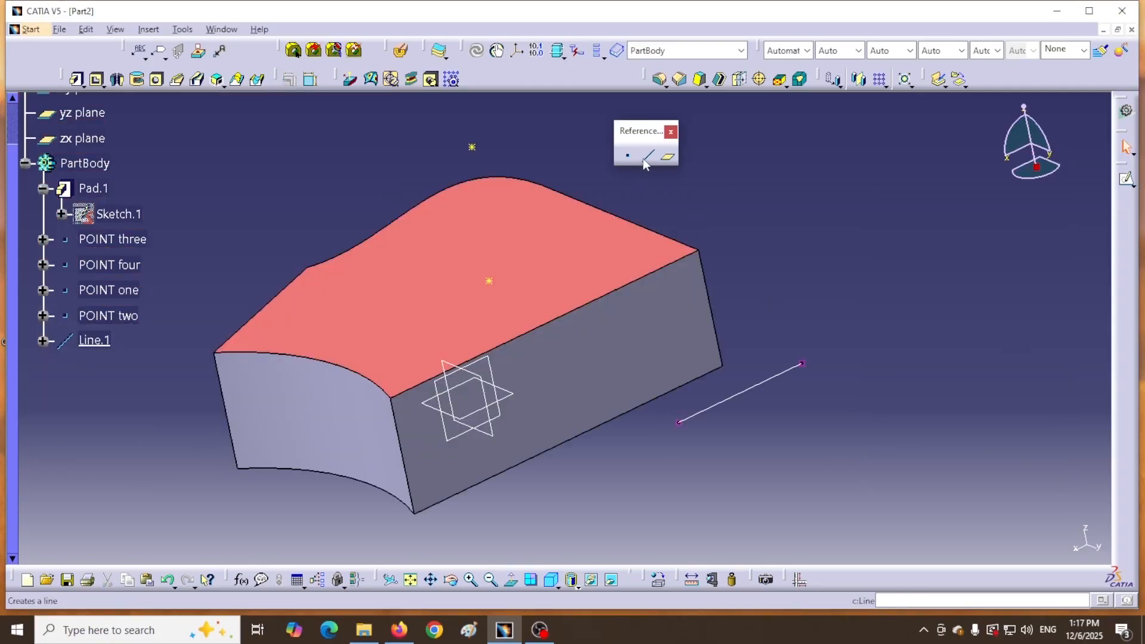
Define a Point-Point reference line from POINT three to POINT four with a 100 mm end extension and preview it
click(643, 159)
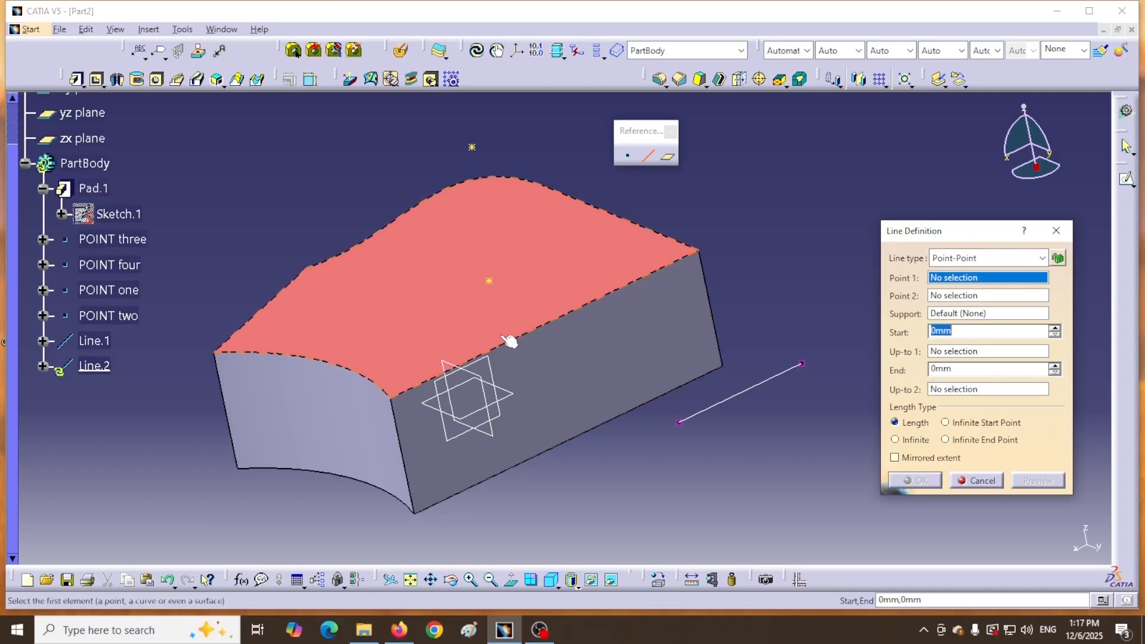
click(492, 281)
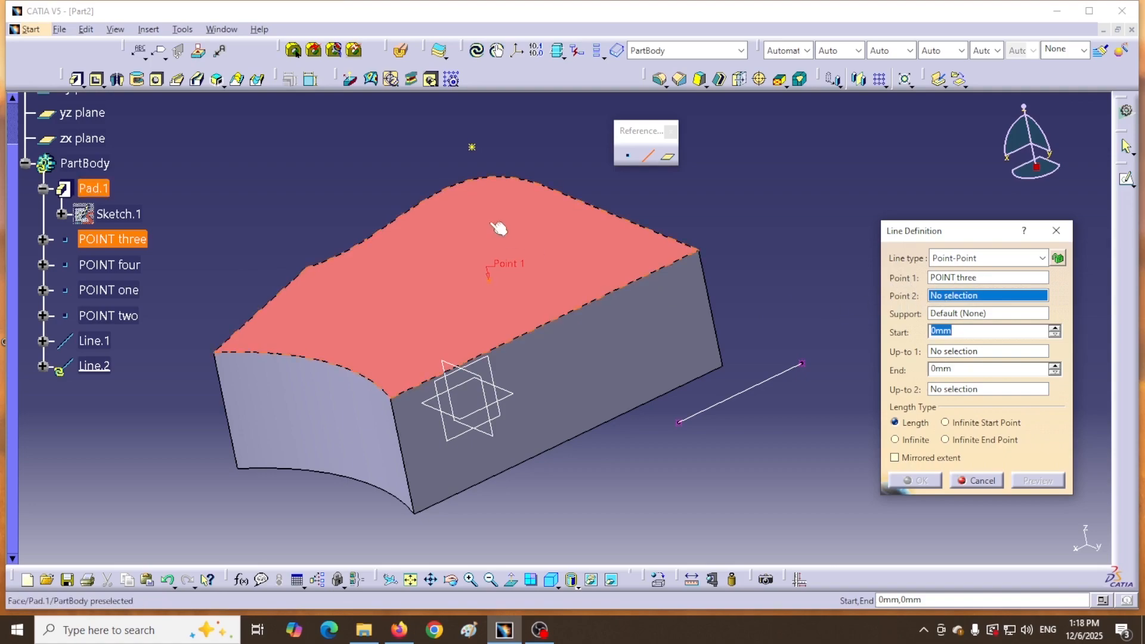
click(472, 146)
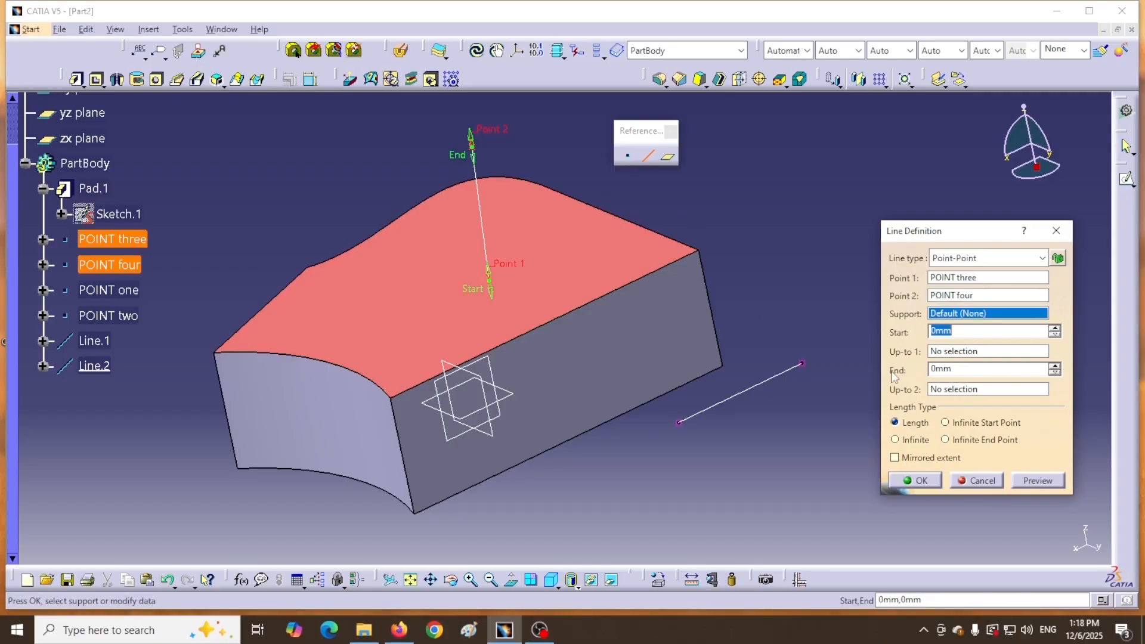
click(959, 369)
text(100)
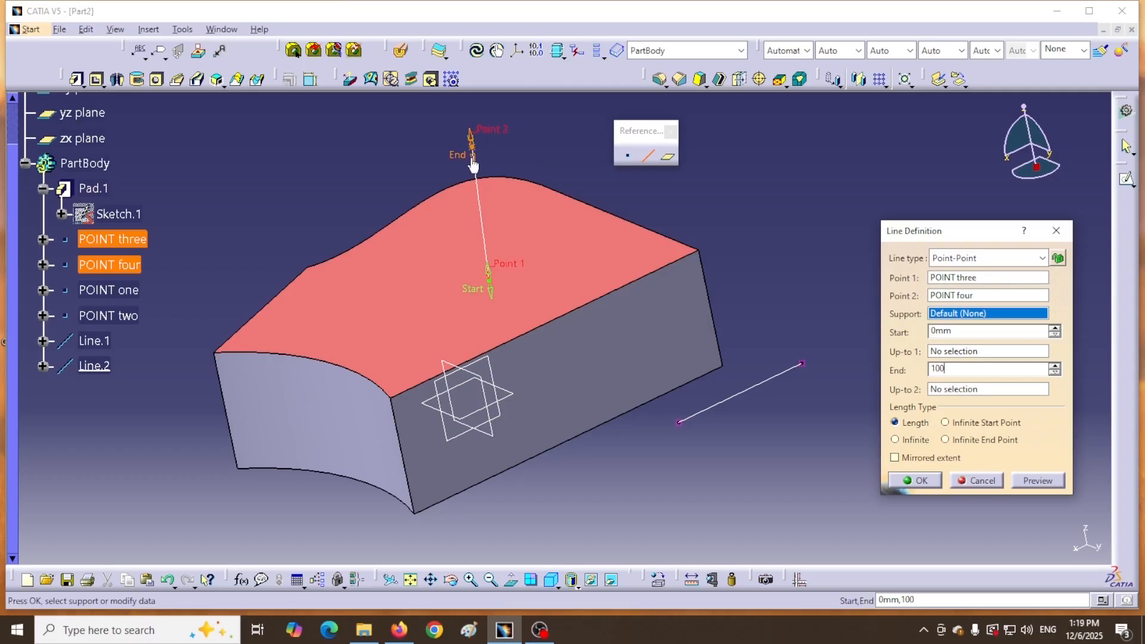
click(1020, 484)
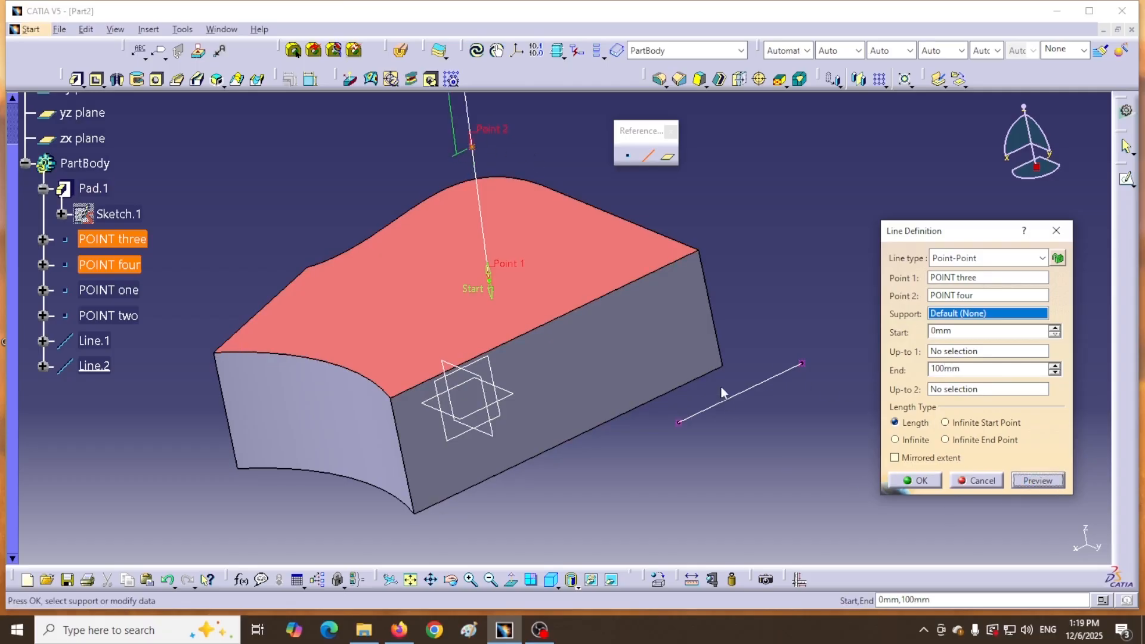
ctrl+middle_drag(726, 281, 728, 379)
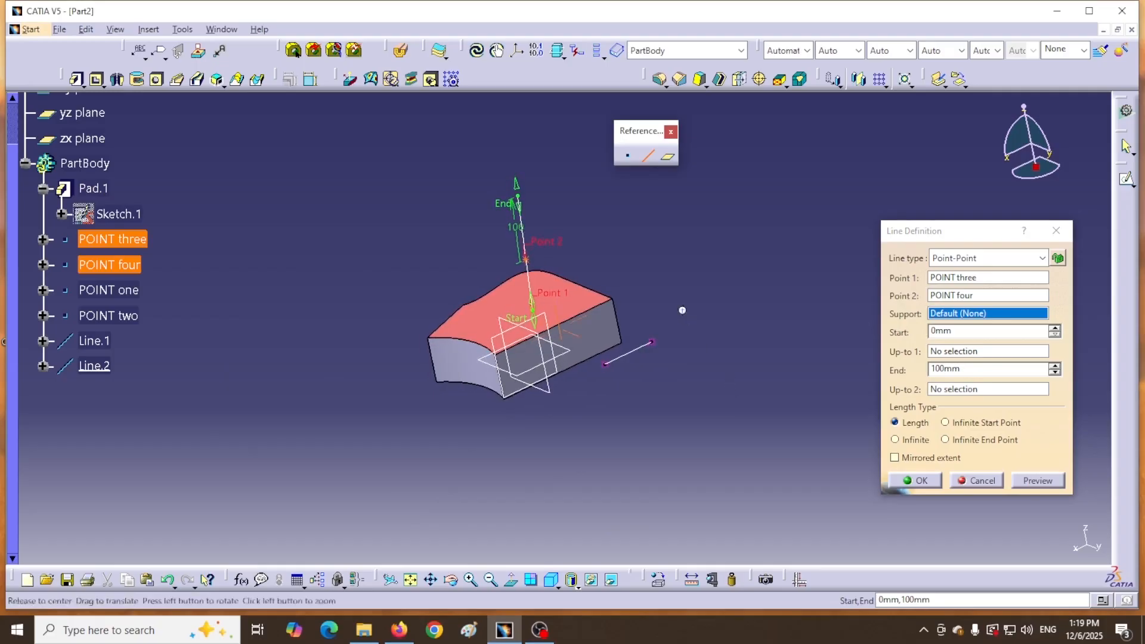
middle_drag(636, 316, 630, 394)
ctrl+middle_drag(578, 360, 388, 345)
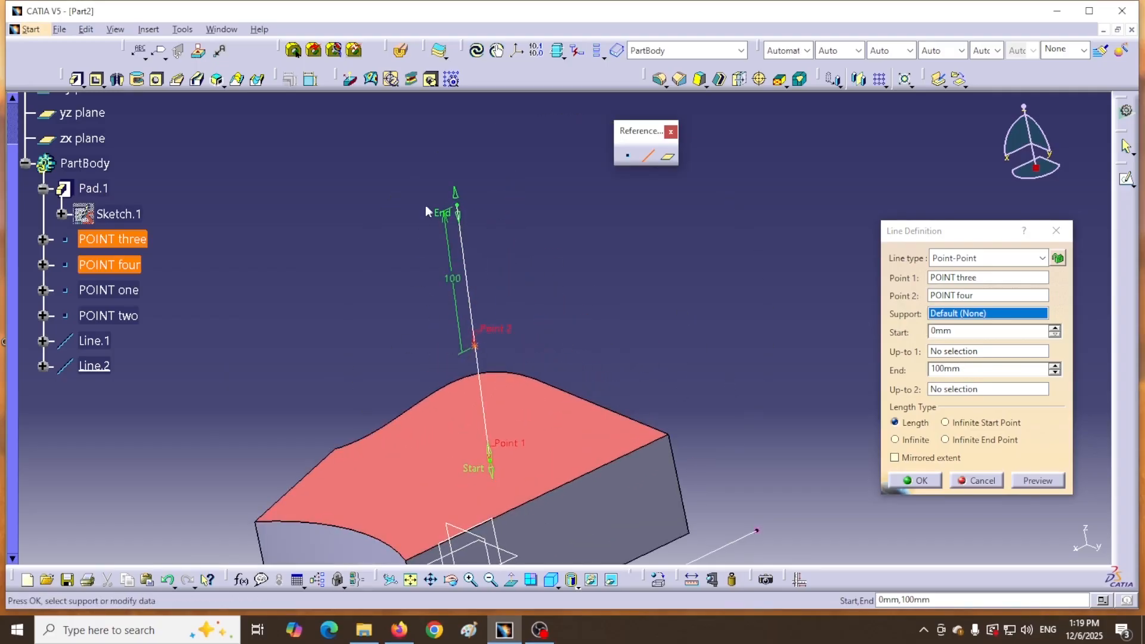
Limit the start of the line up to the pad's upper face and create the line
click(966, 332)
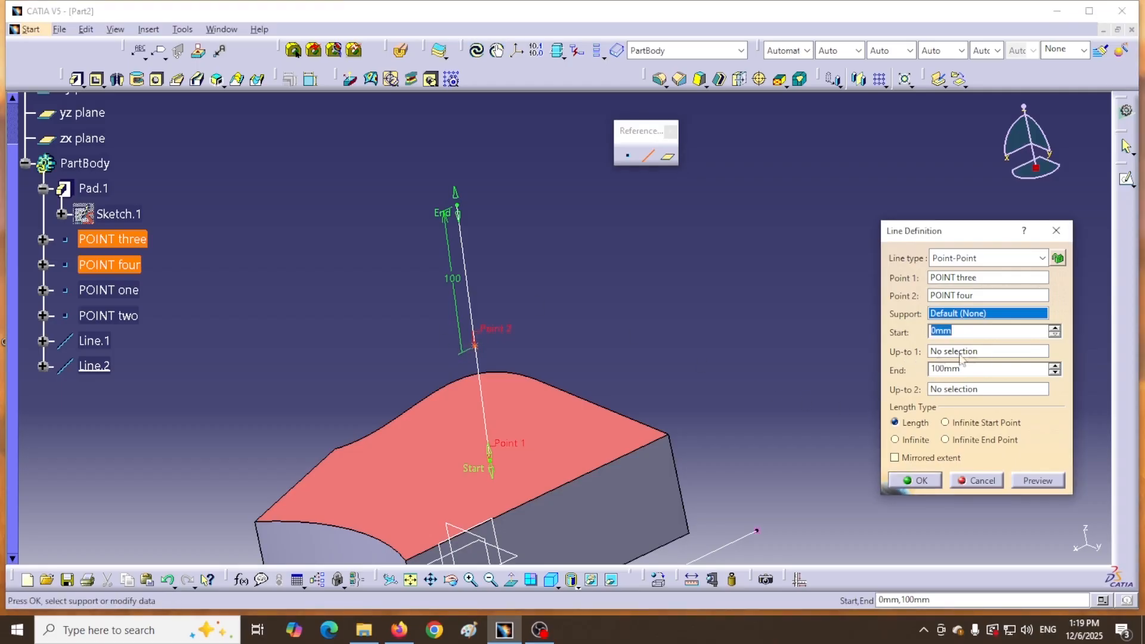
click(987, 353)
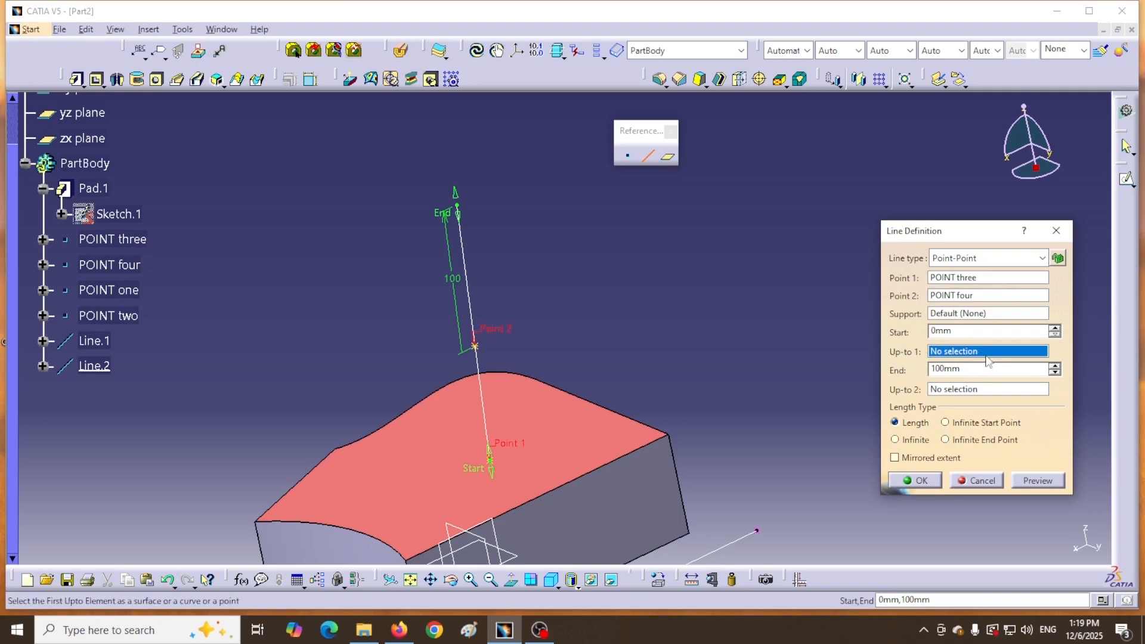
click(561, 442)
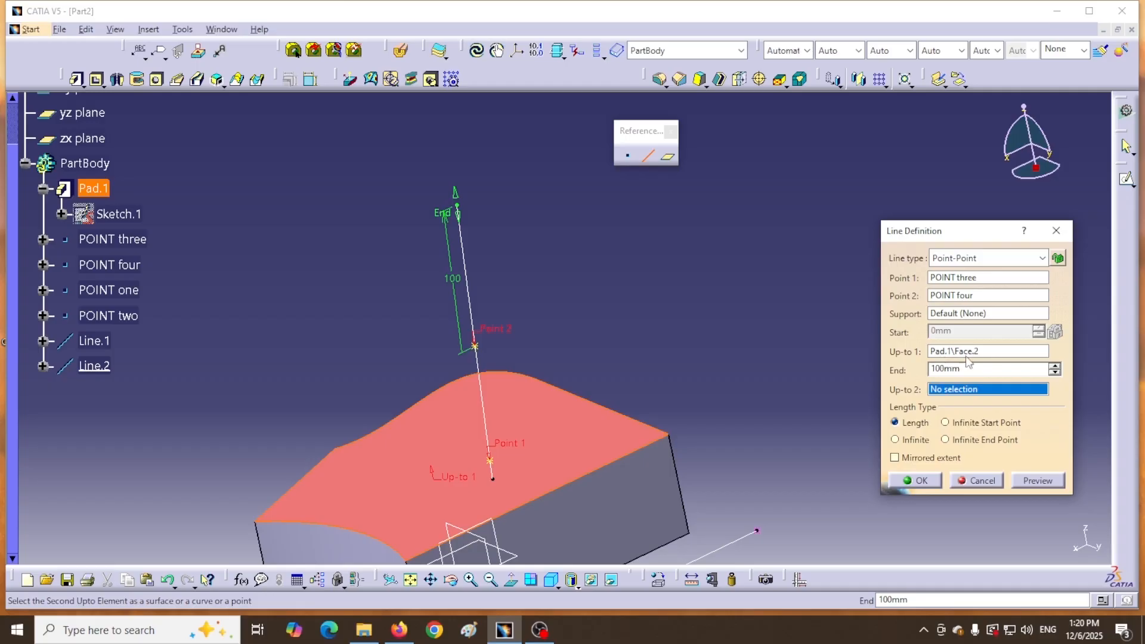
middle_drag(704, 386, 714, 312)
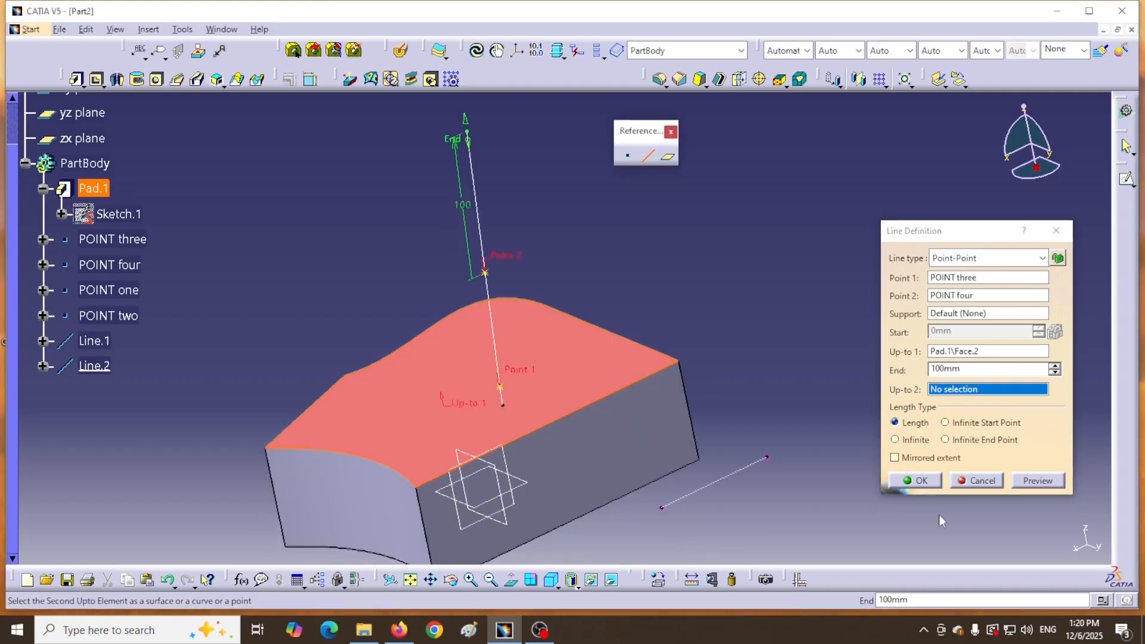
click(920, 481)
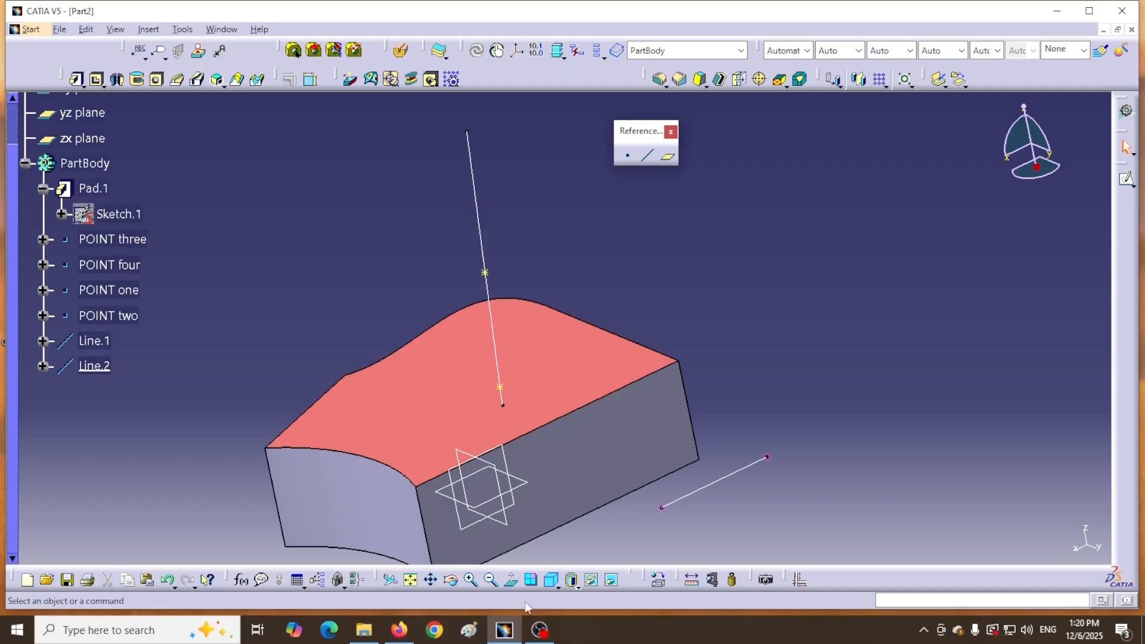
Measure the distance between POINT four and the line's upper end in a standard side view, then return to the isometric view
click(559, 587)
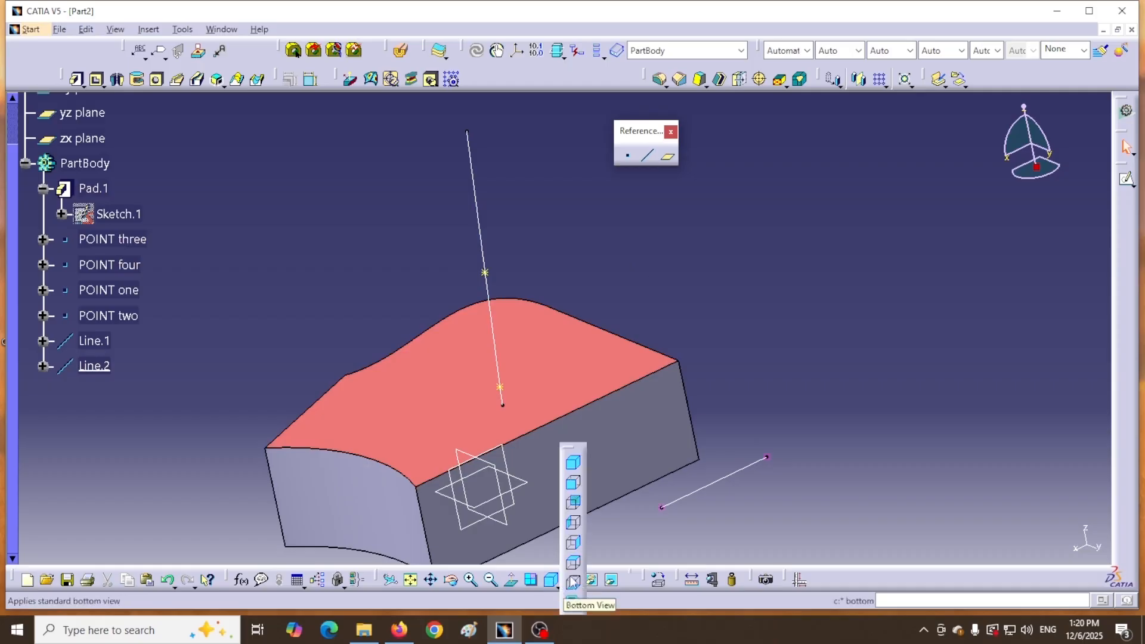
click(575, 546)
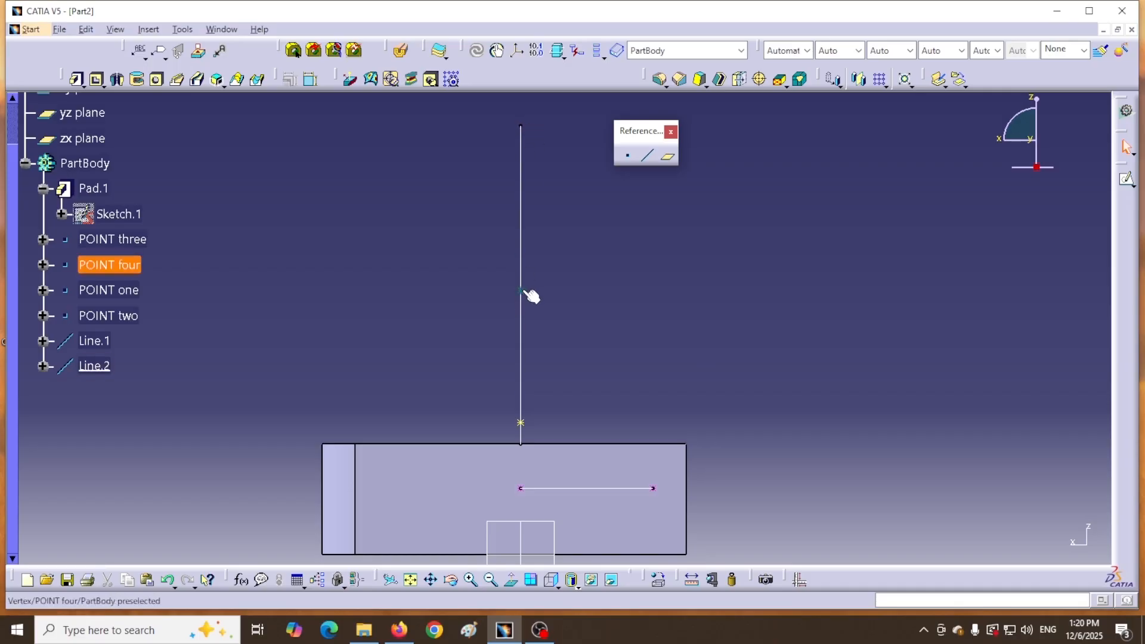
click(691, 585)
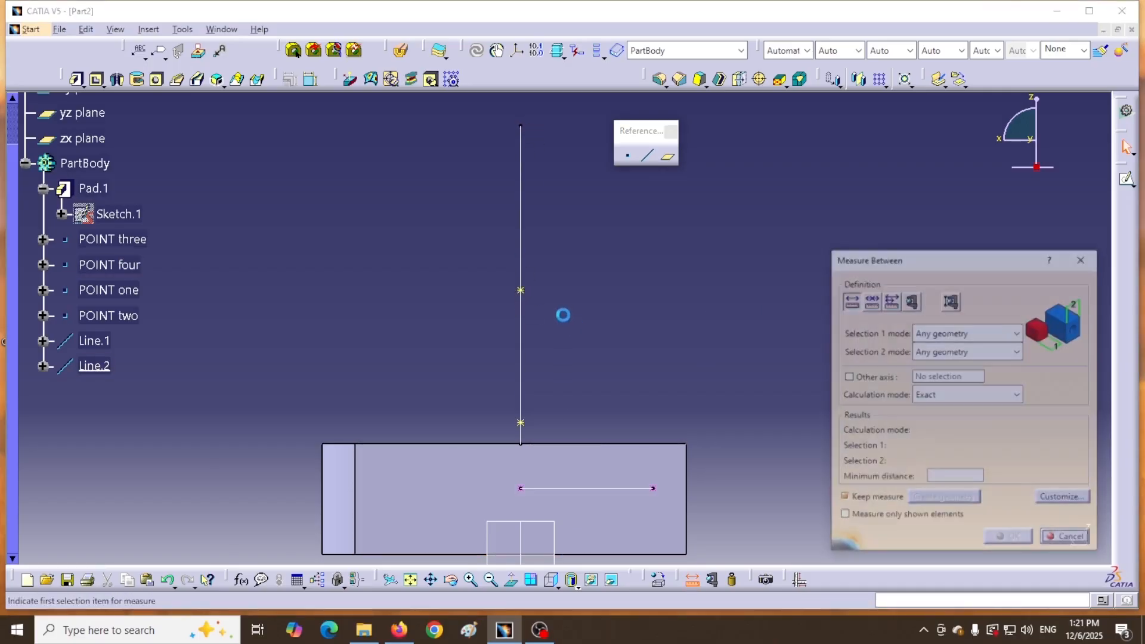
click(520, 290)
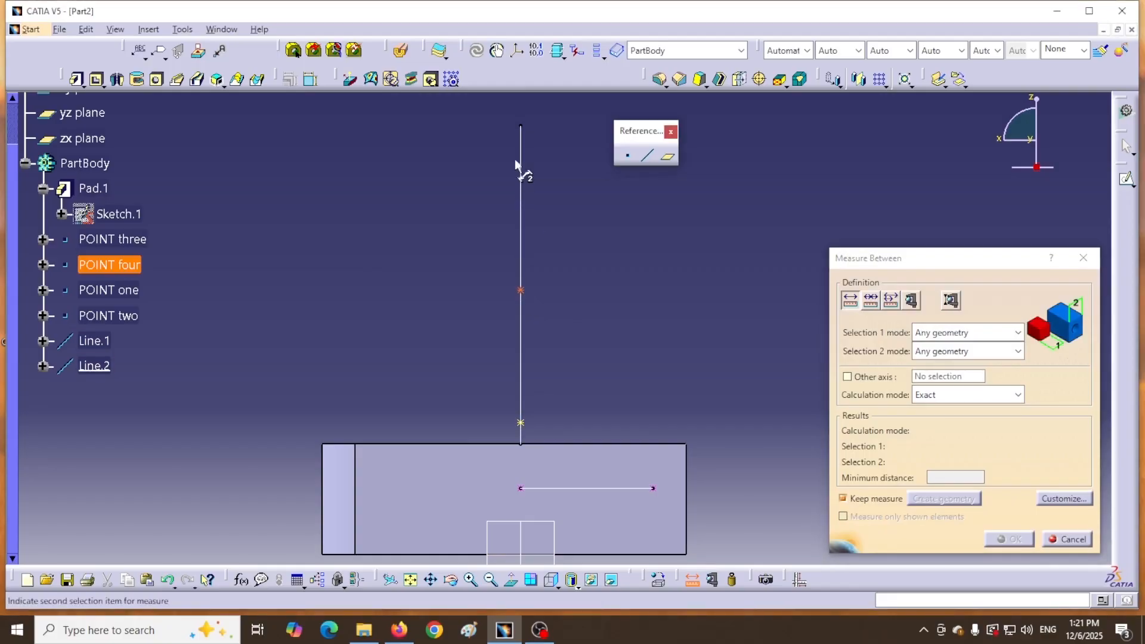
click(518, 126)
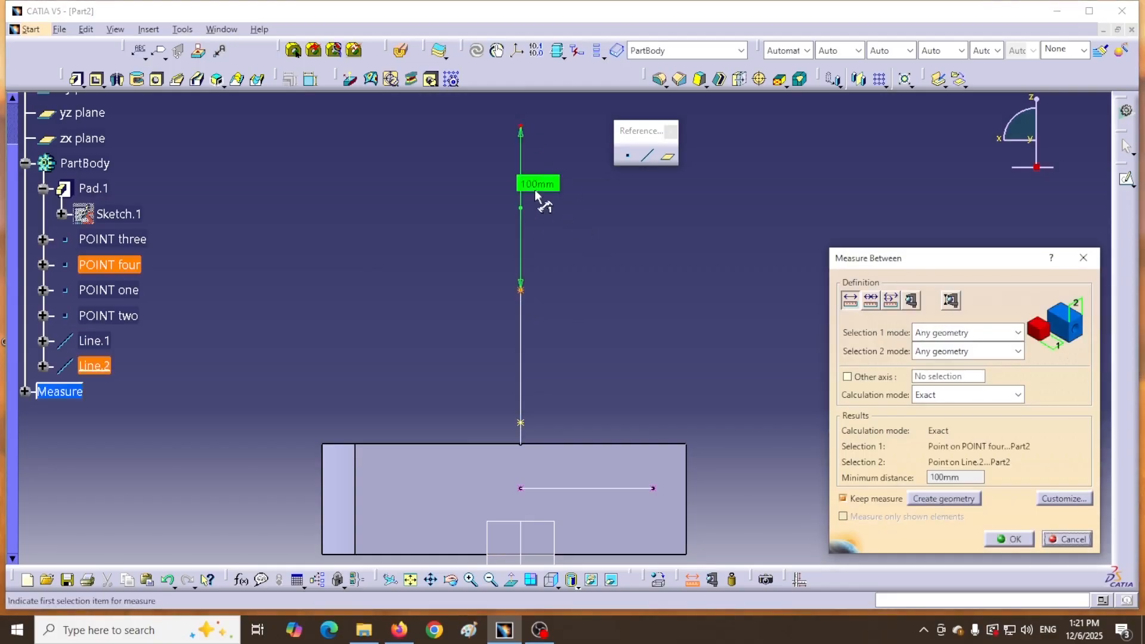
drag(542, 181, 601, 207)
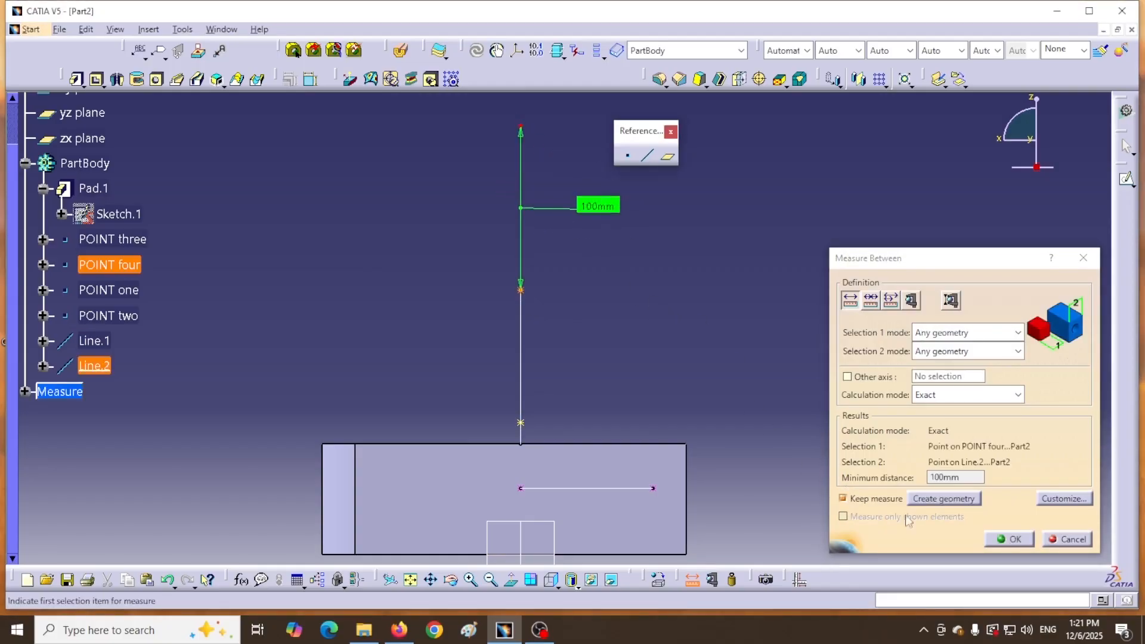
click(999, 538)
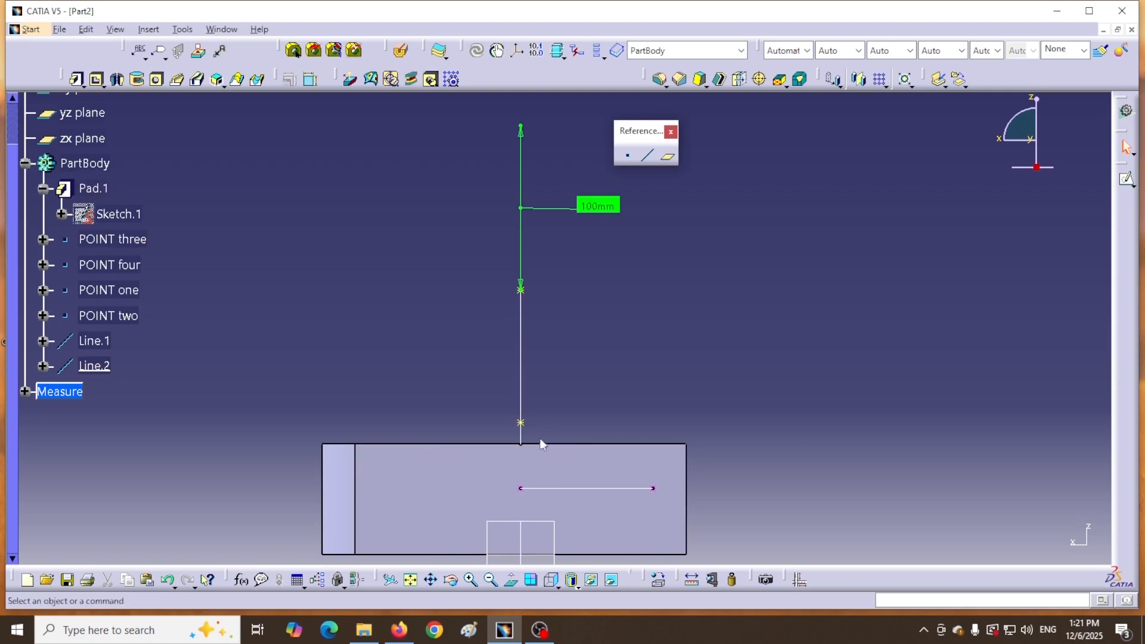
scroll(507, 495, up, 2)
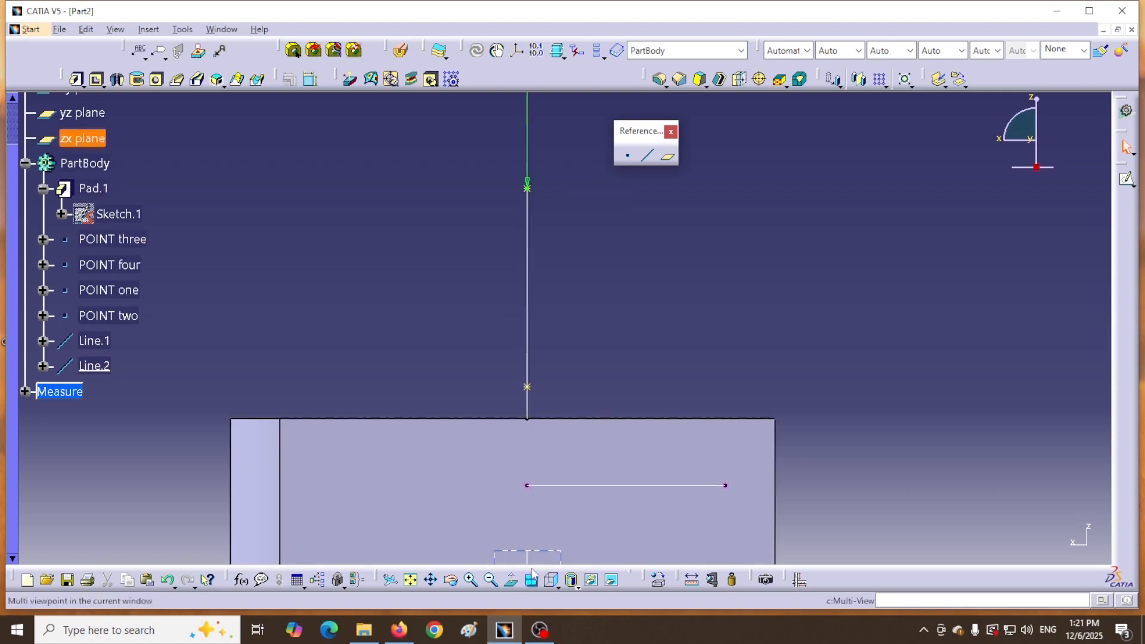
click(559, 586)
click(572, 462)
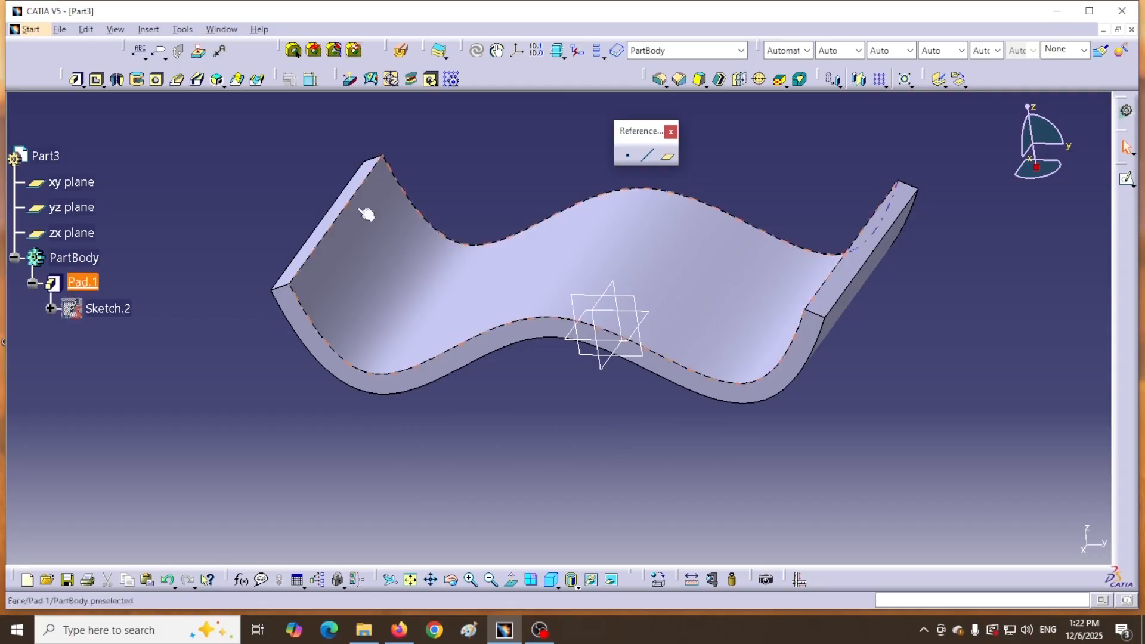
Sketch a spline on the new part's yz plane through (200, 70), (100, 0), (0, 40), (-100, 0) and (-200, 70) mm, and exit the sketch
click(74, 80)
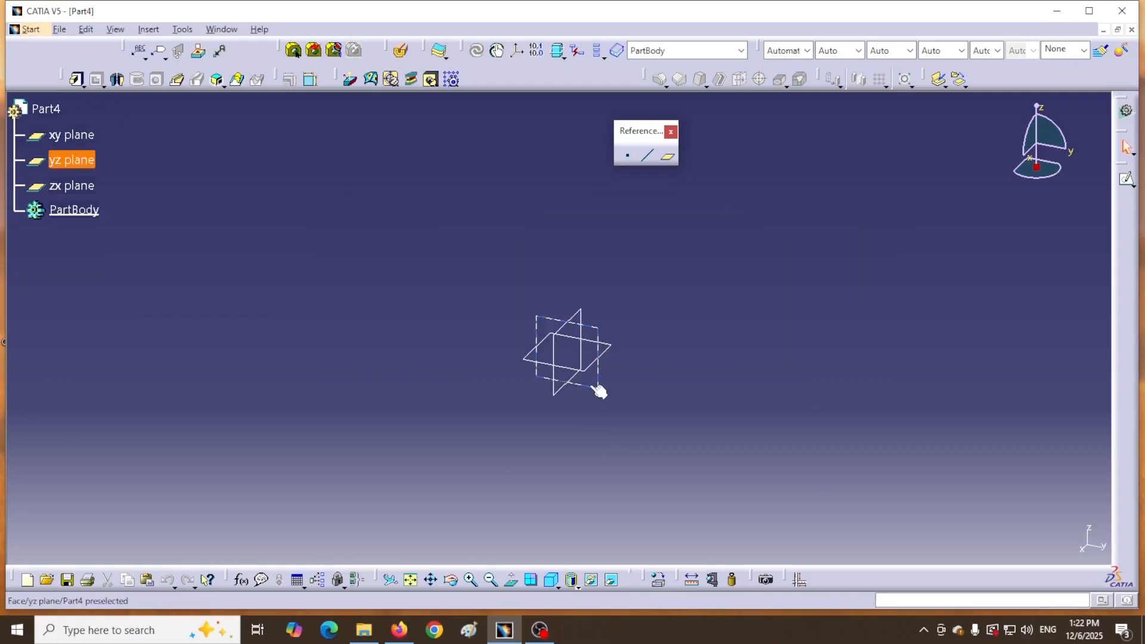
click(598, 388)
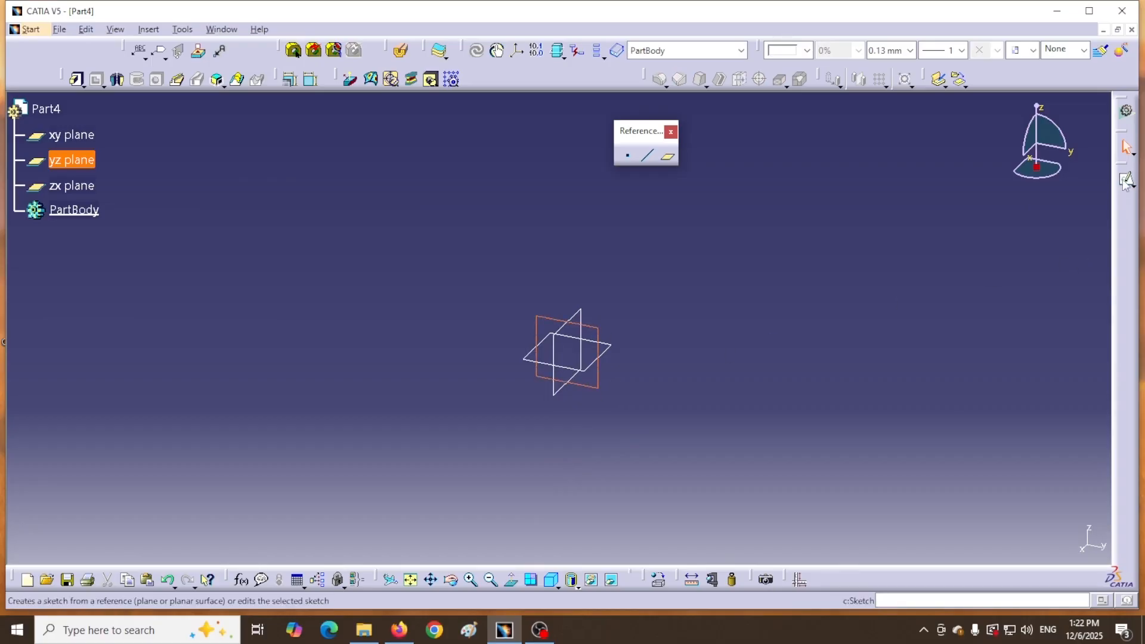
click(938, 78)
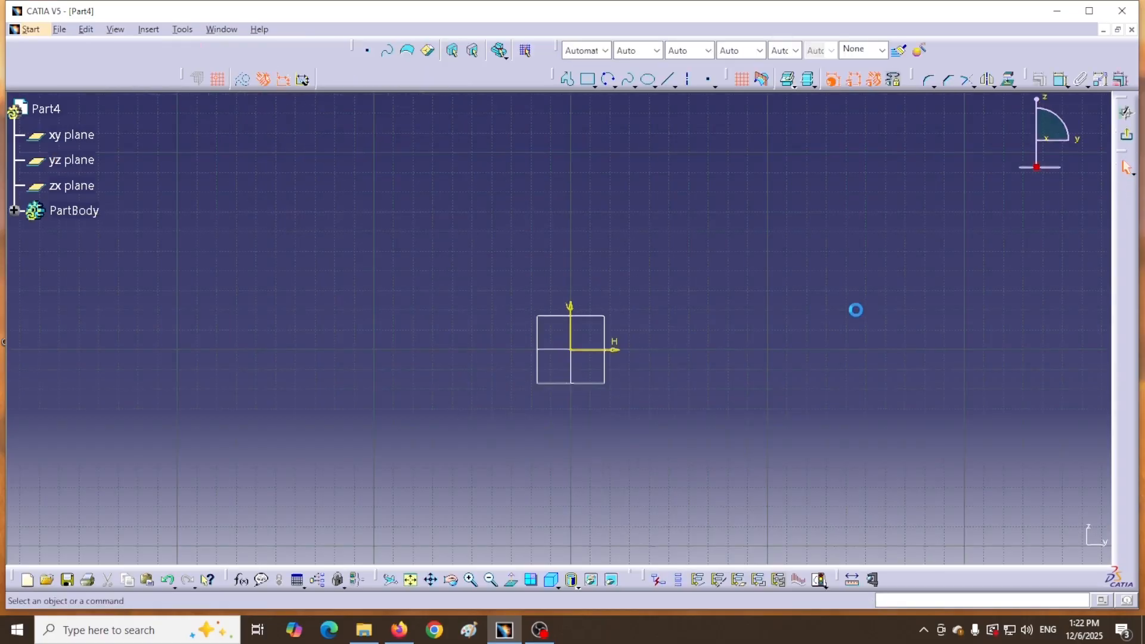
click(628, 78)
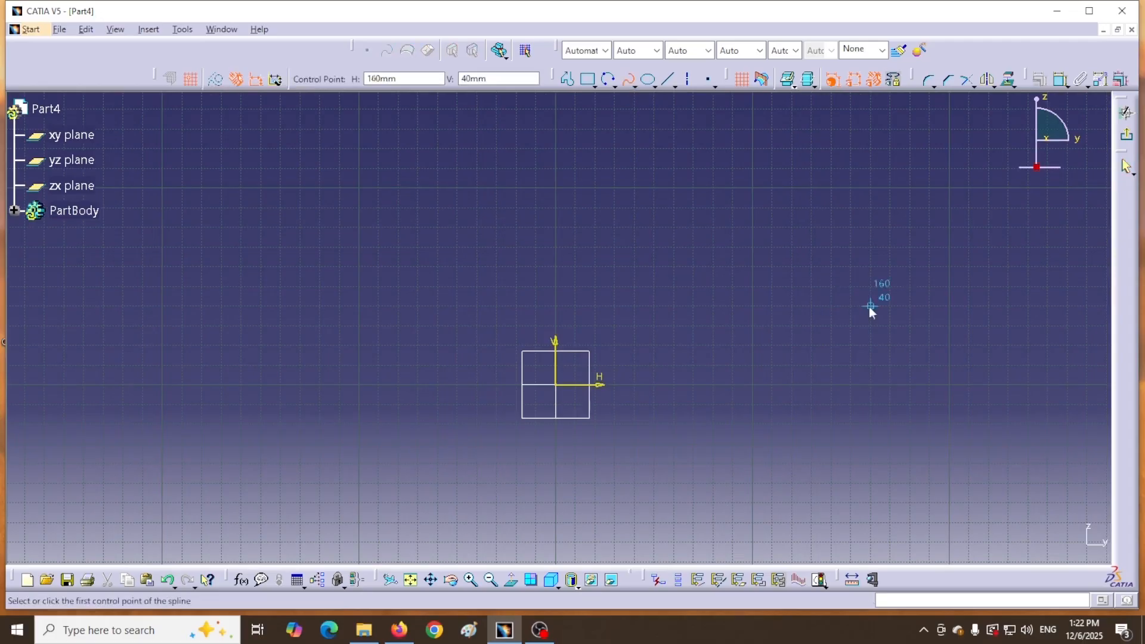
click(949, 247)
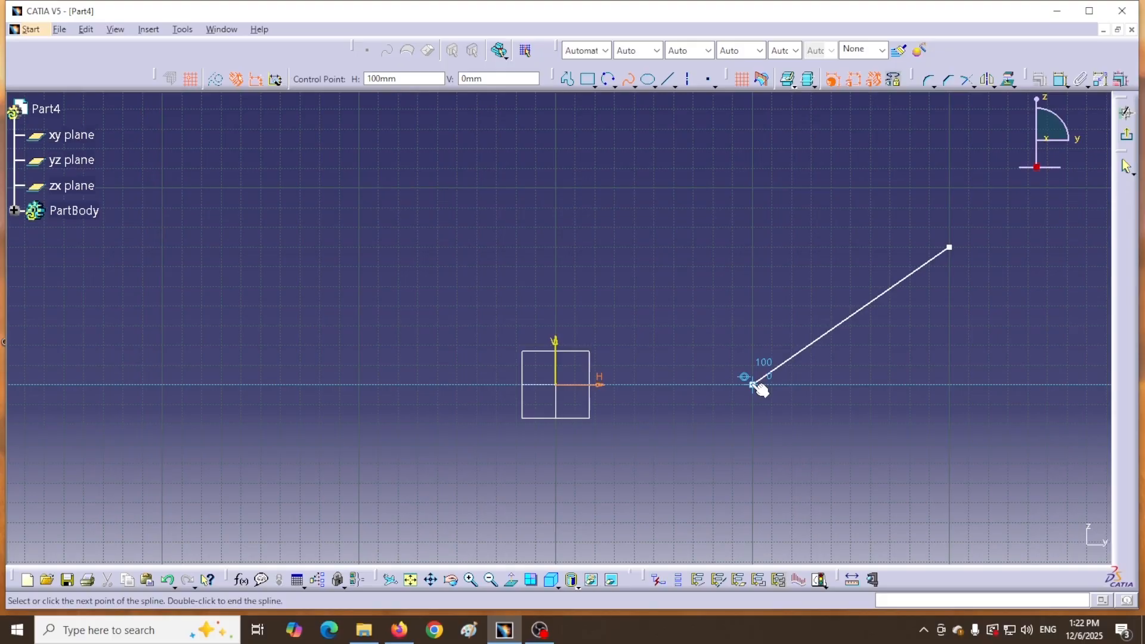
click(752, 385)
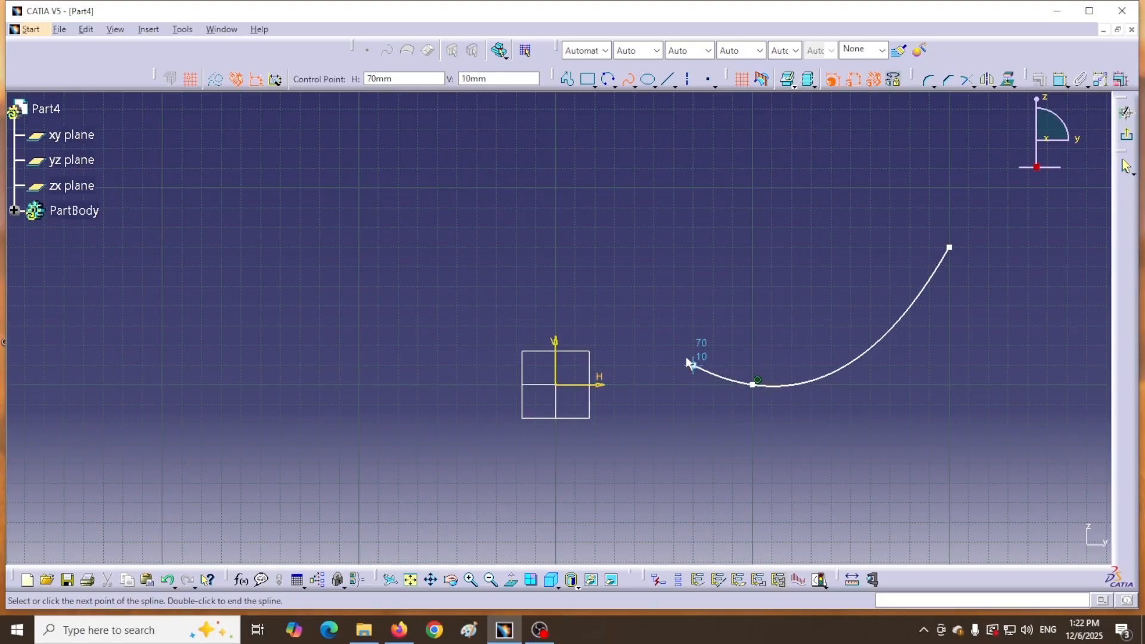
click(556, 307)
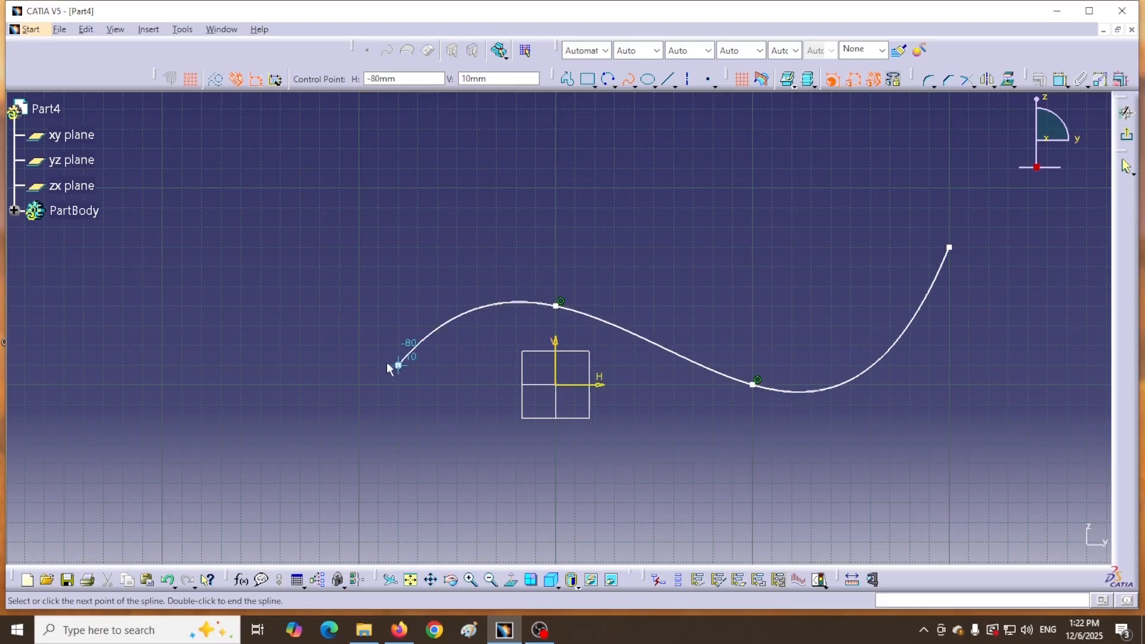
click(358, 384)
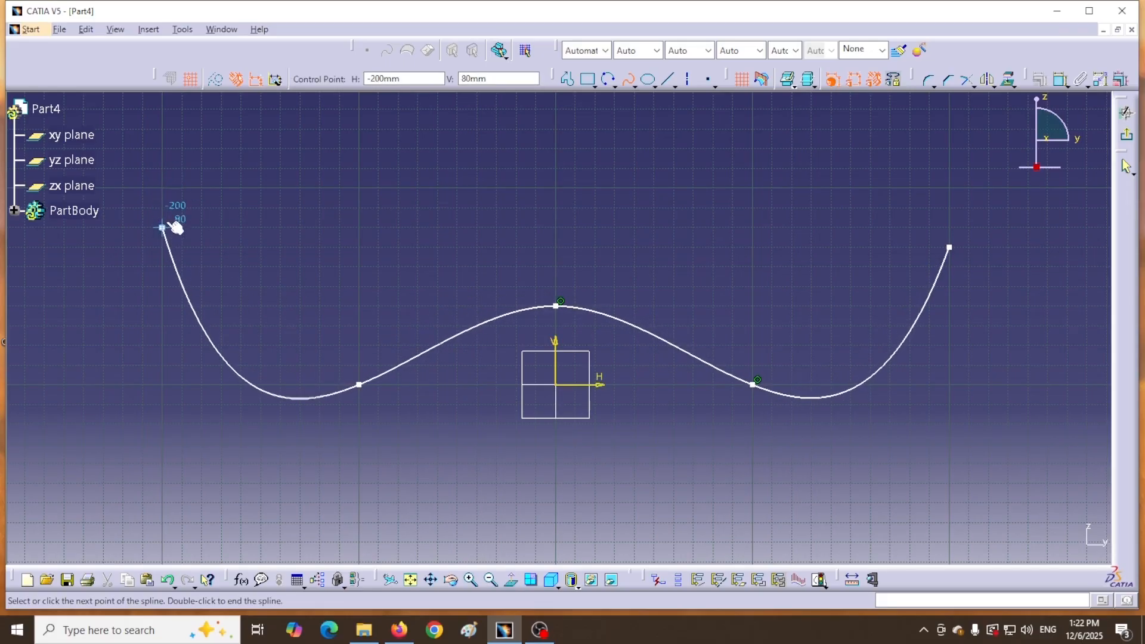
click(162, 247)
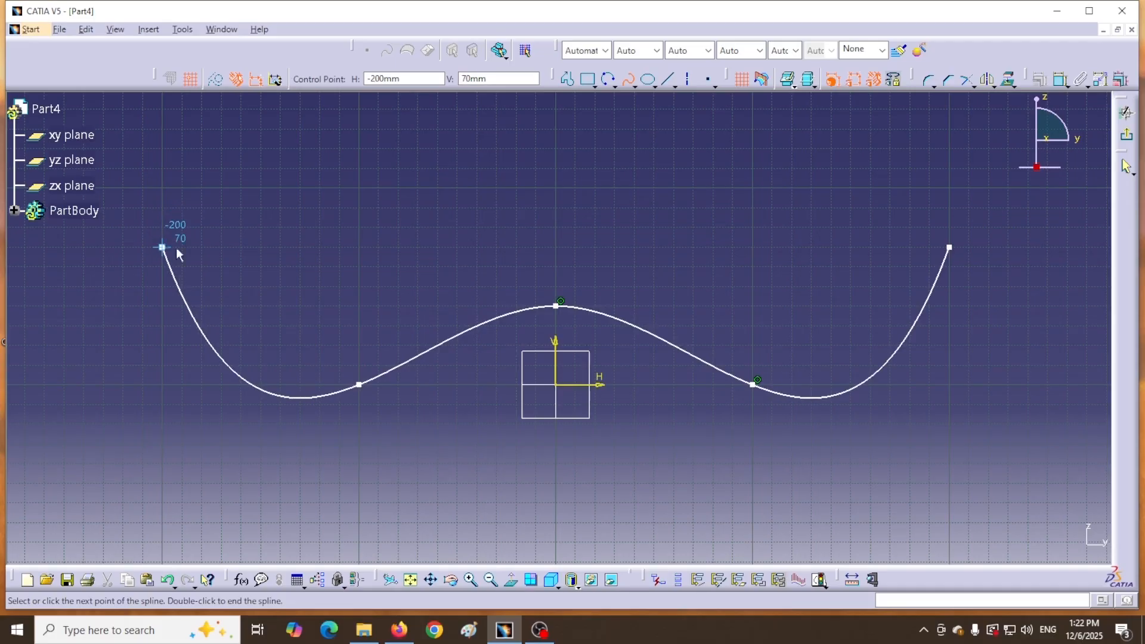
double_click(476, 90)
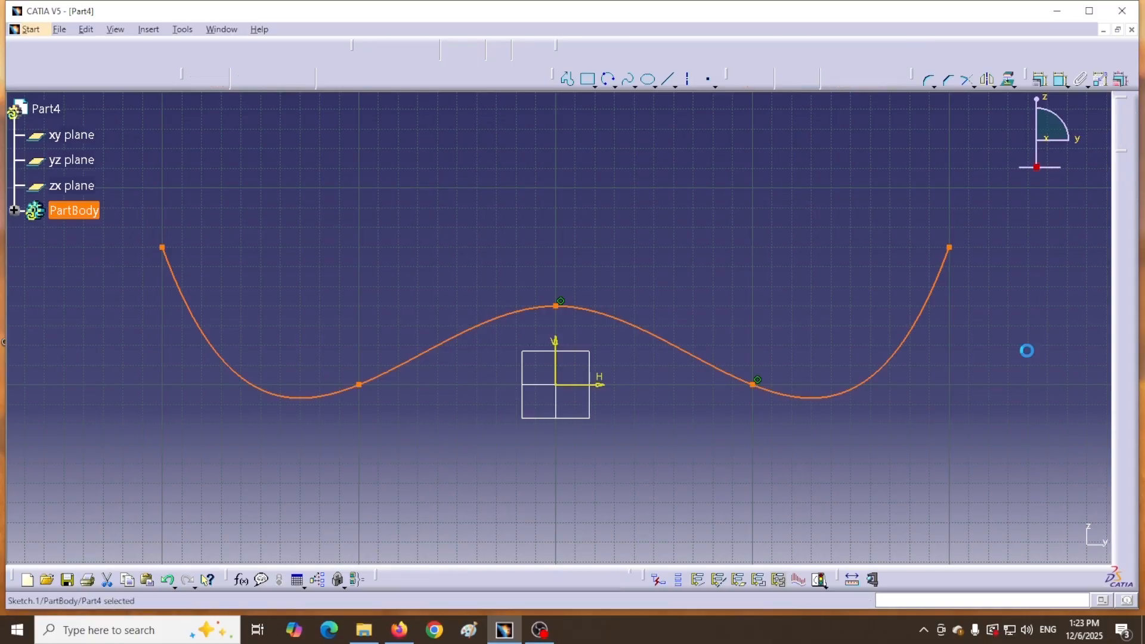
click(761, 286)
Define a thick pad from the spline sketch with Thickness1 set to 15 mm
middle_drag(749, 263, 807, 295)
drag(63, 78, 334, 168)
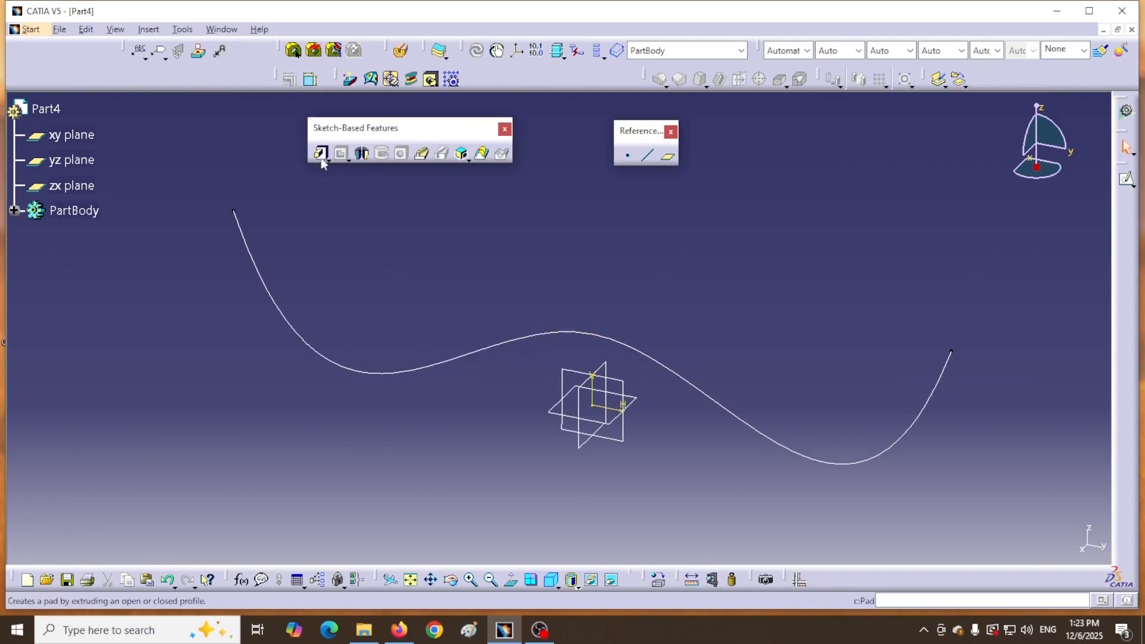
click(320, 154)
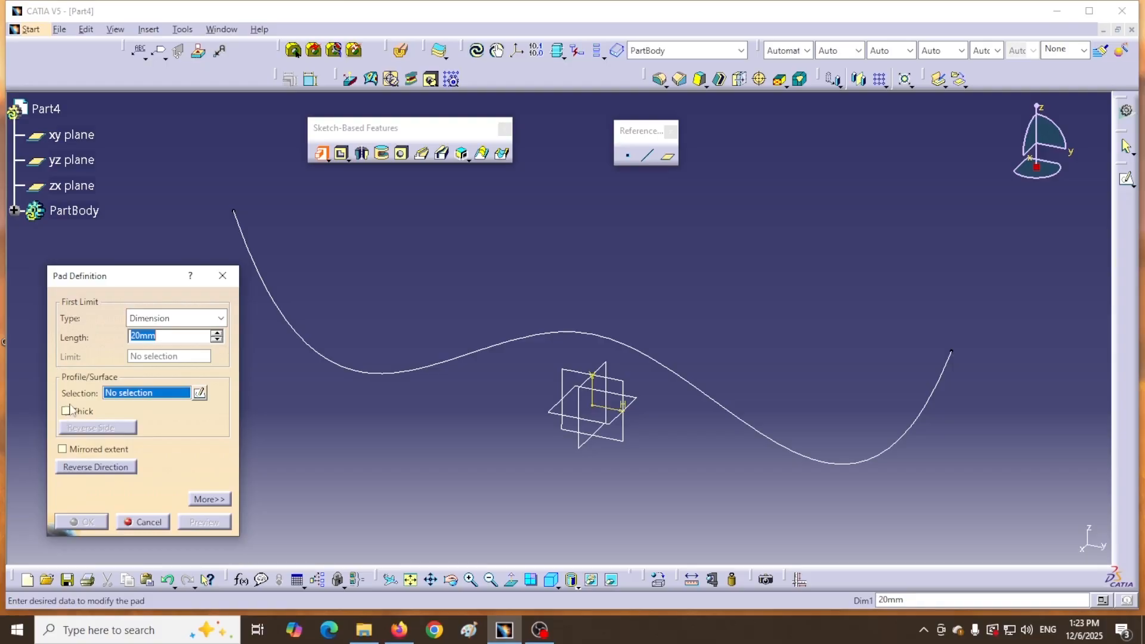
click(66, 410)
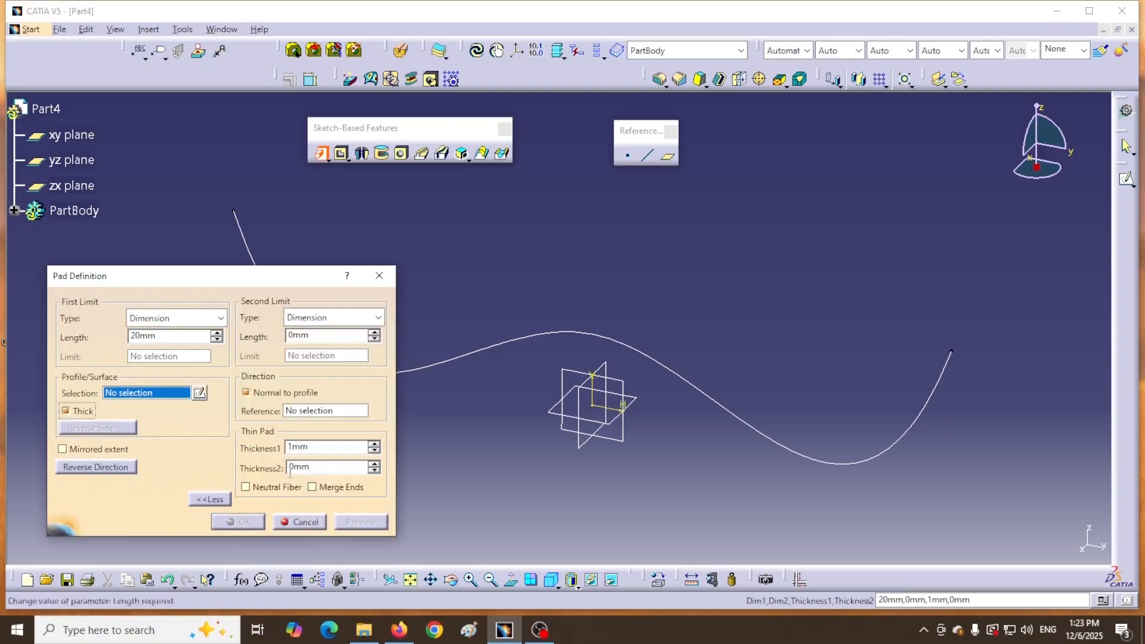
click(699, 377)
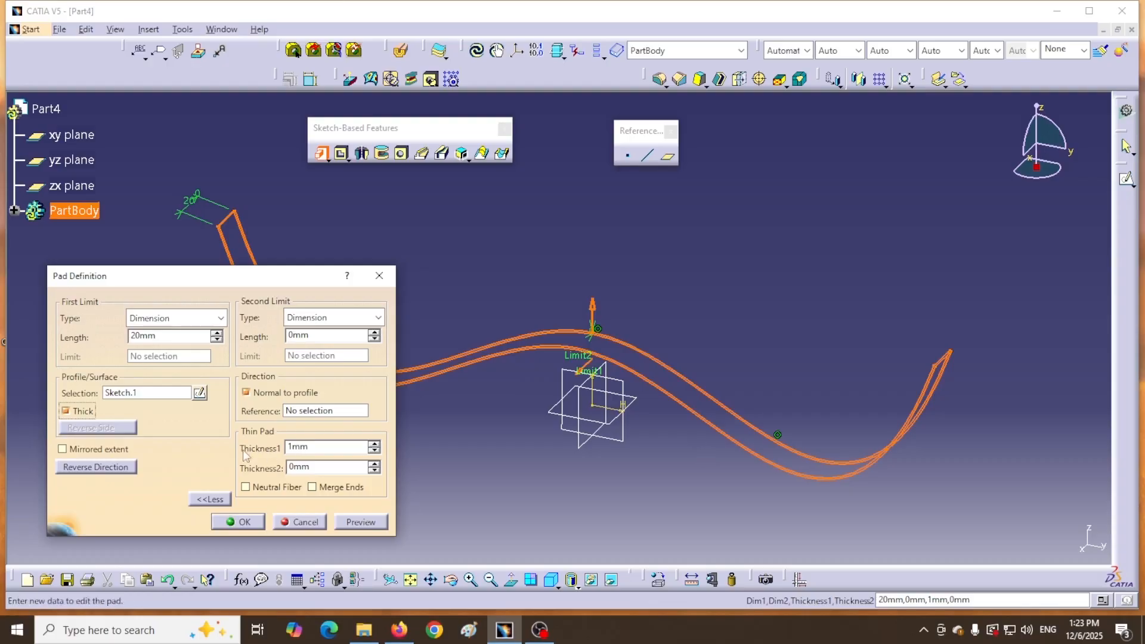
drag(312, 447, 286, 447)
text(15)
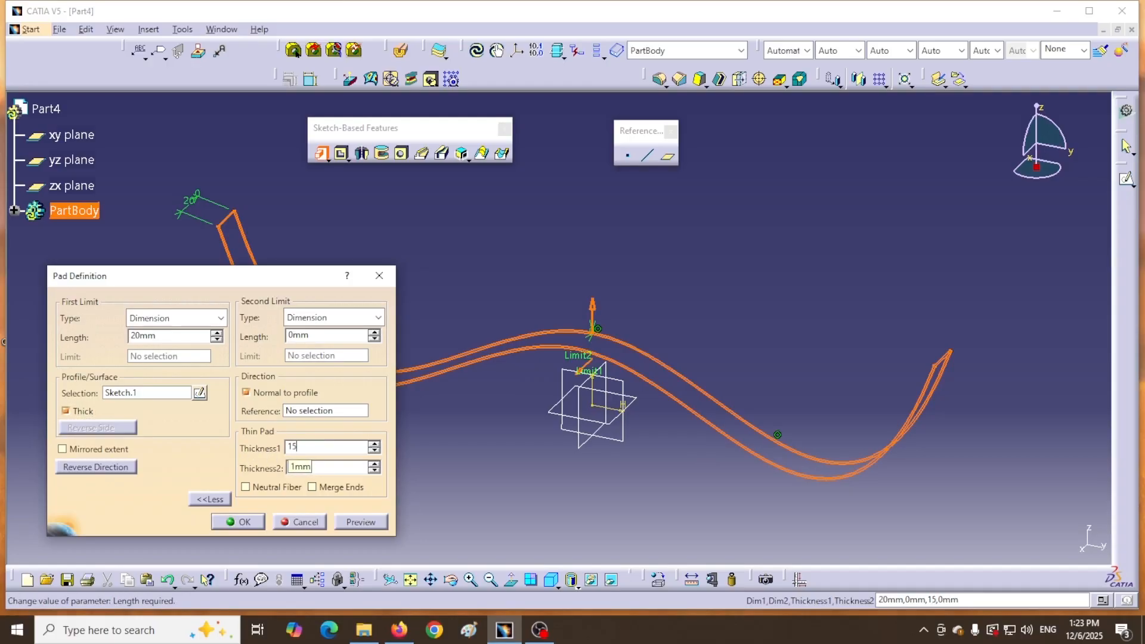
Set the pad's first limit length to 100 mm with mirrored extent and create the pad
double_click(163, 334)
text(1)
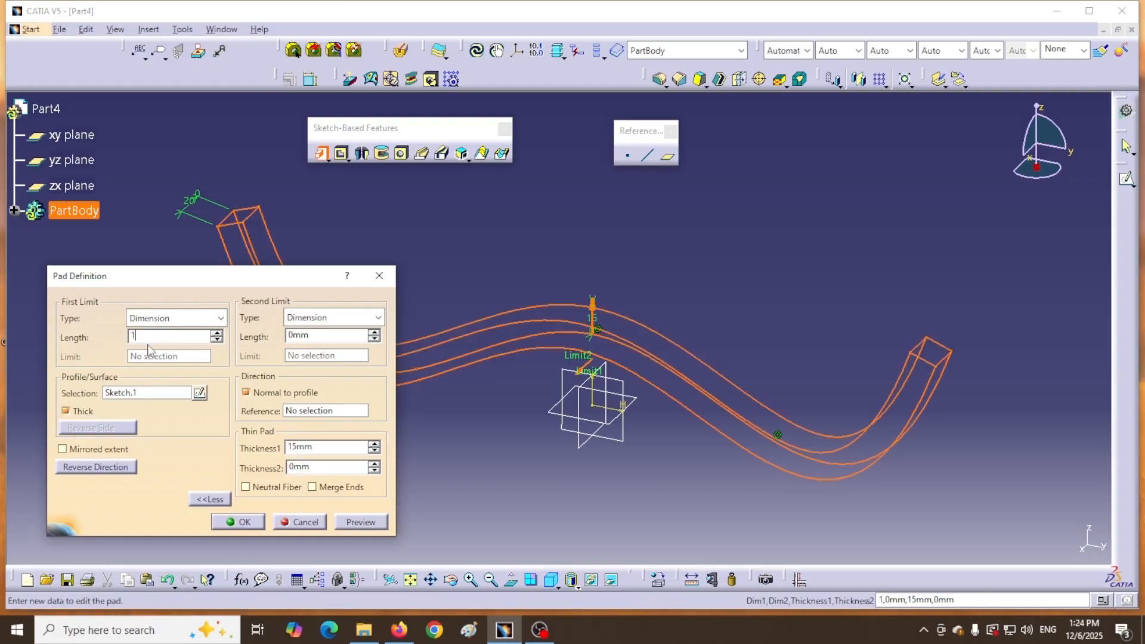
text(00)
click(66, 451)
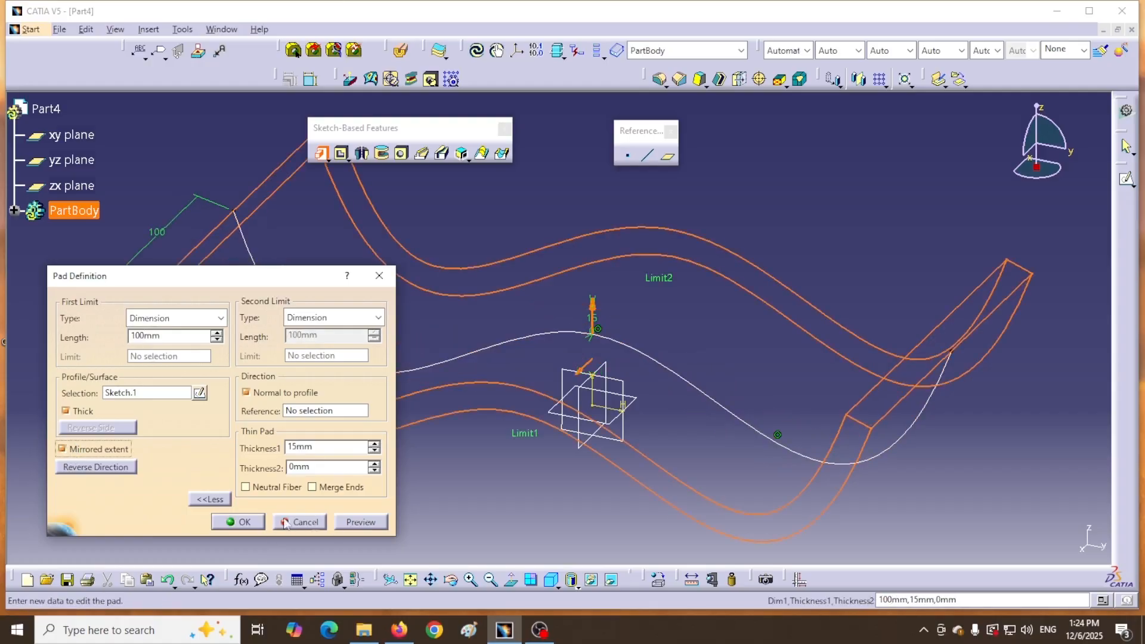
click(246, 523)
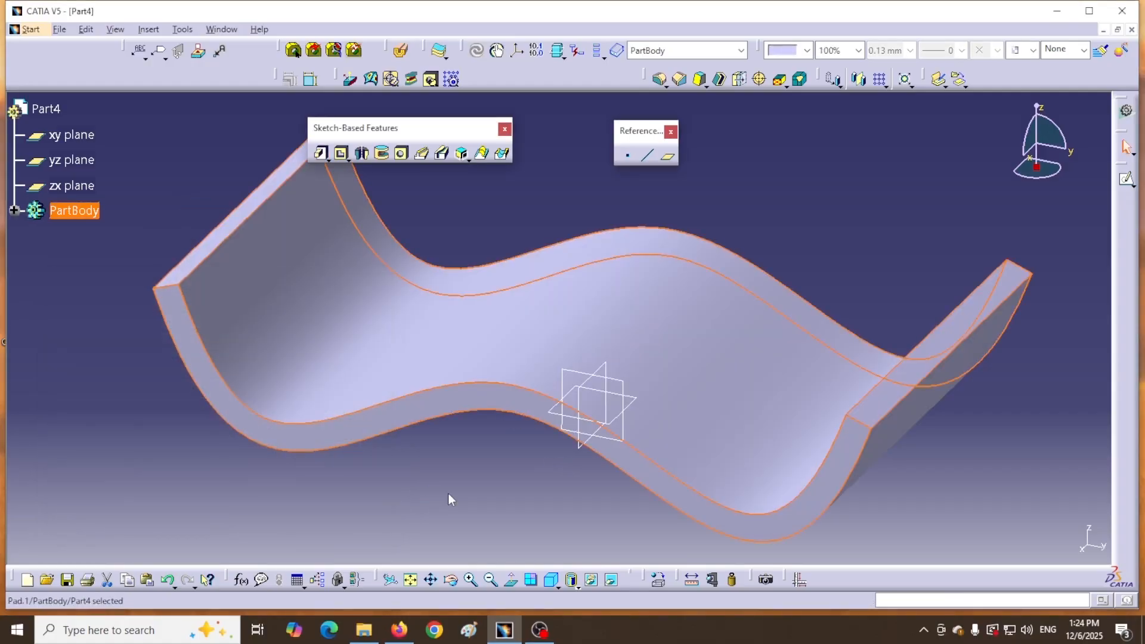
click(444, 490)
mouse_move(495, 468)
middle_down()
mouse_move(505, 406)
mouse_move(513, 458)
mouse_move(598, 388)
mouse_move(531, 483)
mouse_move(521, 454)
mouse_move(575, 450)
middle_up()
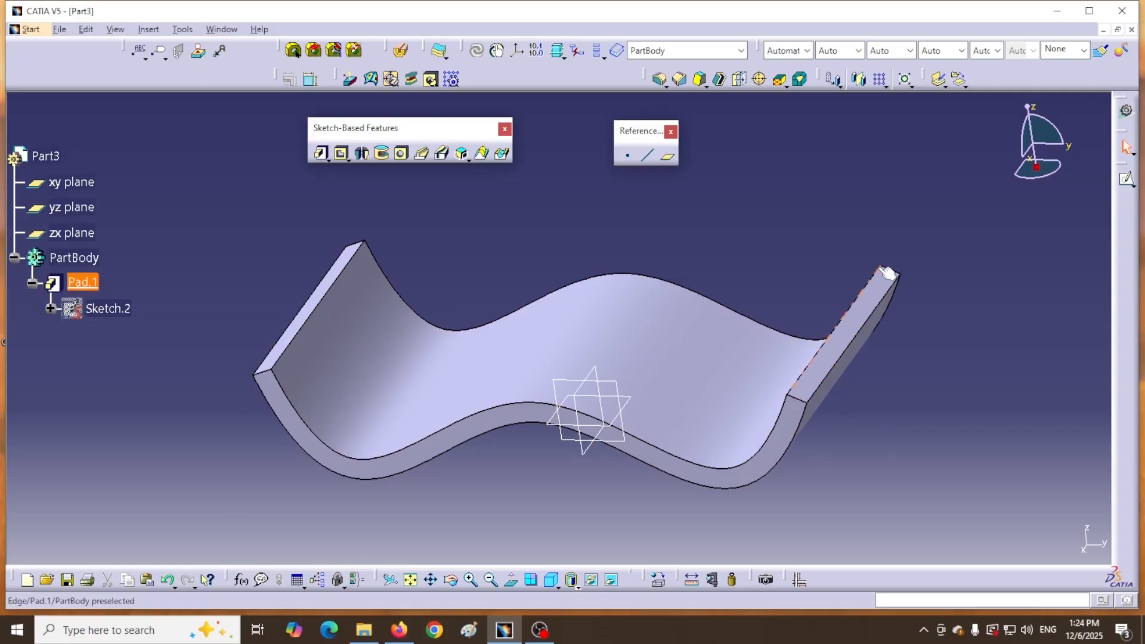
Define a Point-Point reference line between two diagonally opposite corners of the pad's upper wavy face, using that face as support
middle_drag(775, 195, 653, 188)
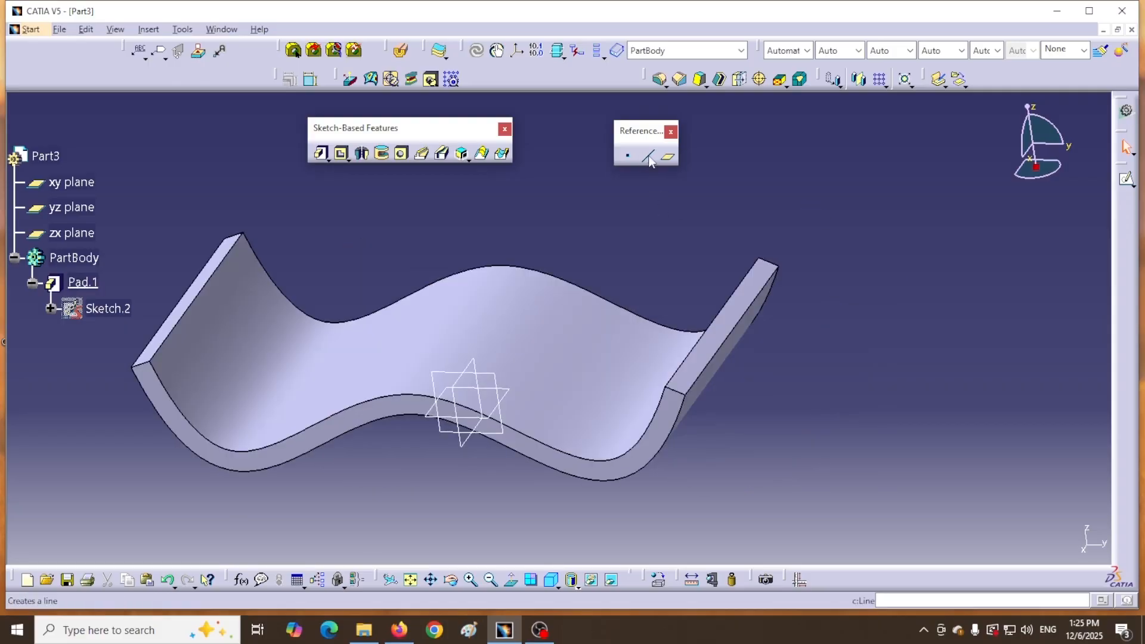
click(647, 156)
drag(957, 237, 963, 255)
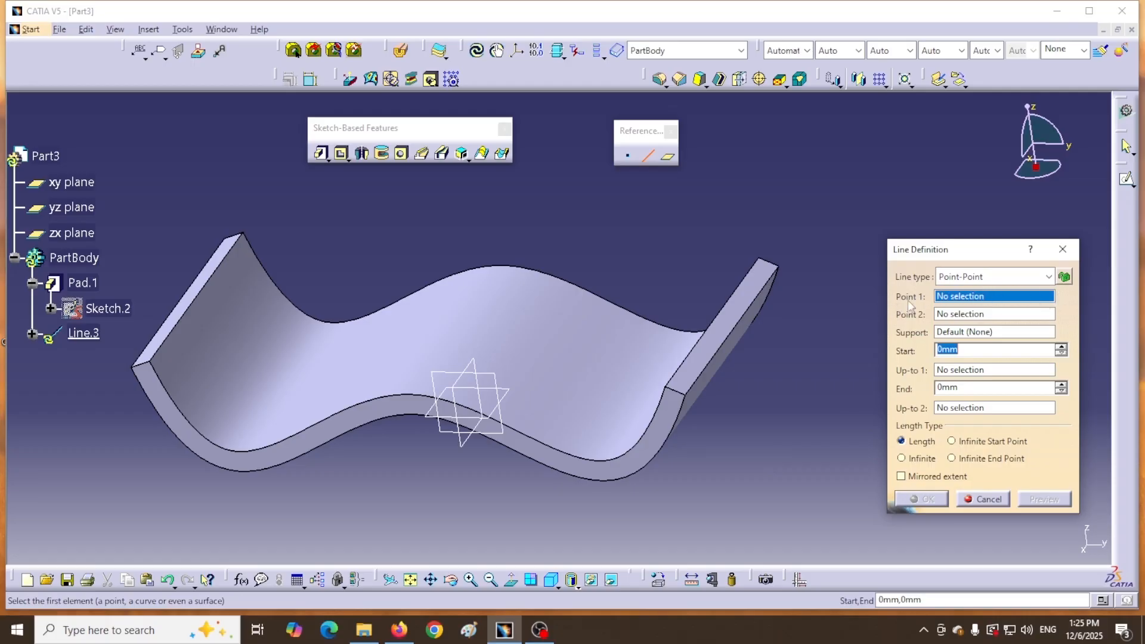
click(150, 359)
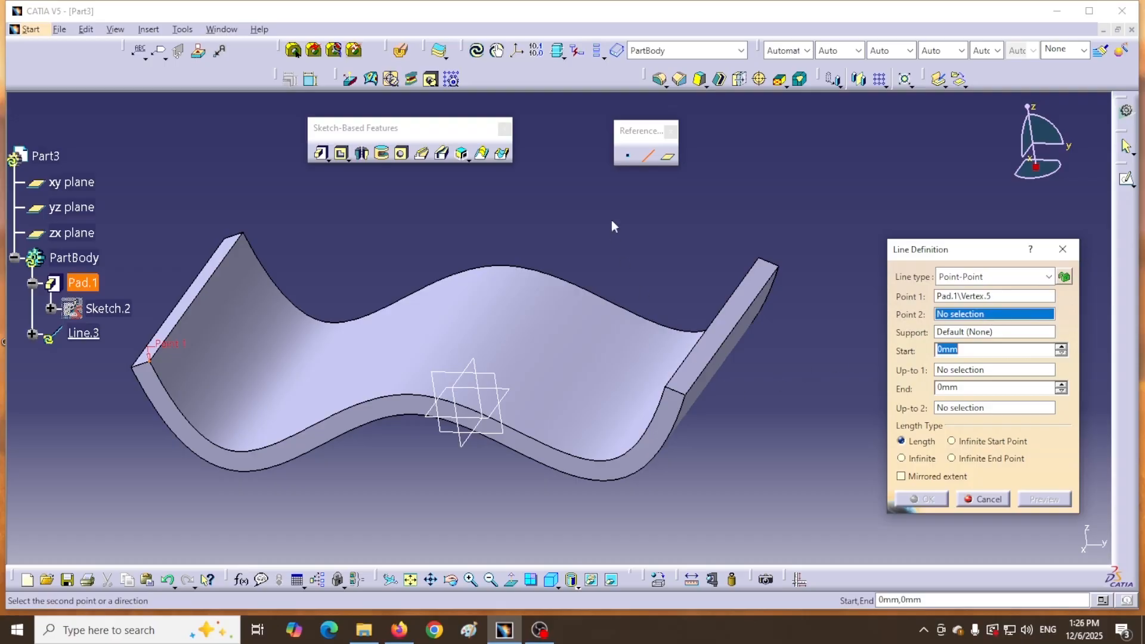
click(766, 262)
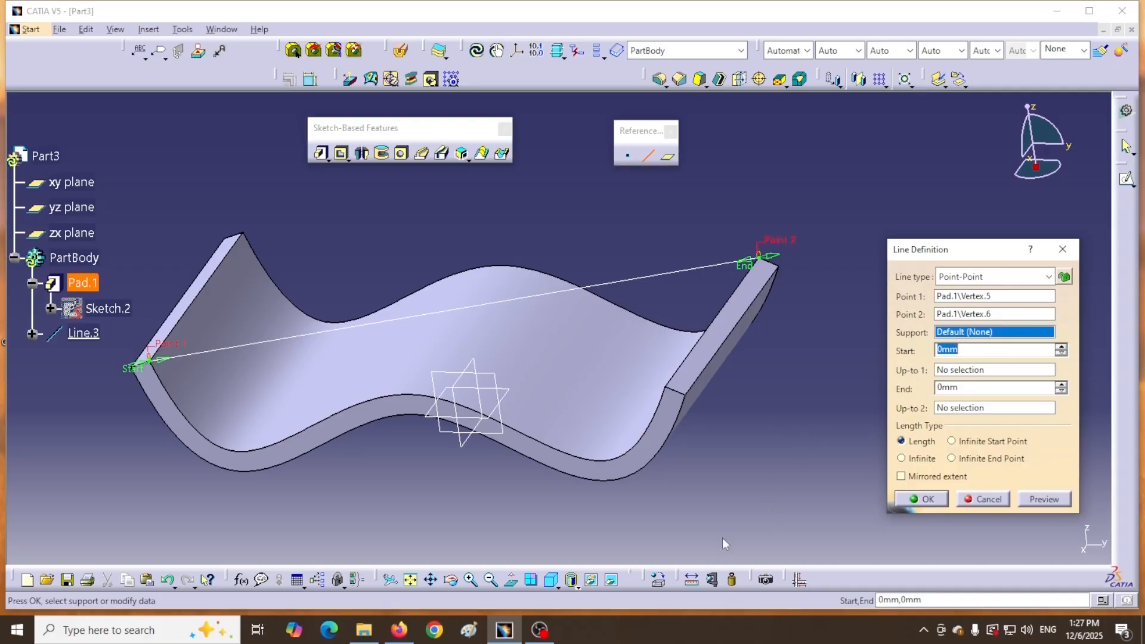
click(547, 356)
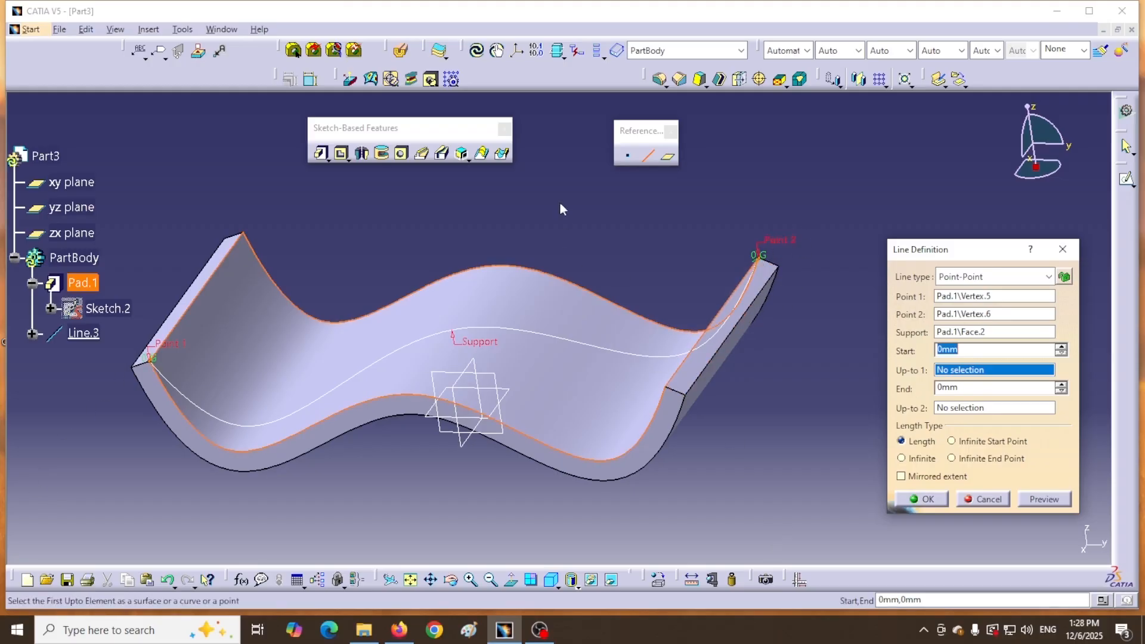
Inspect the supported line in the standard back and isometric views, and create it
middle_drag(536, 211, 654, 322)
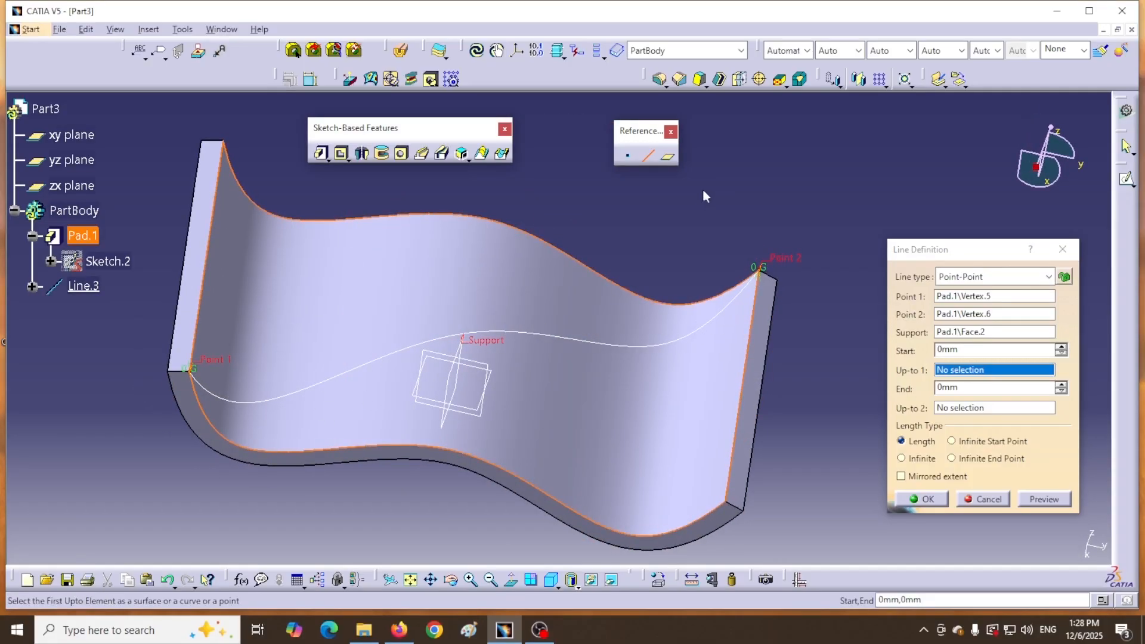
click(579, 587)
click(557, 589)
click(557, 589)
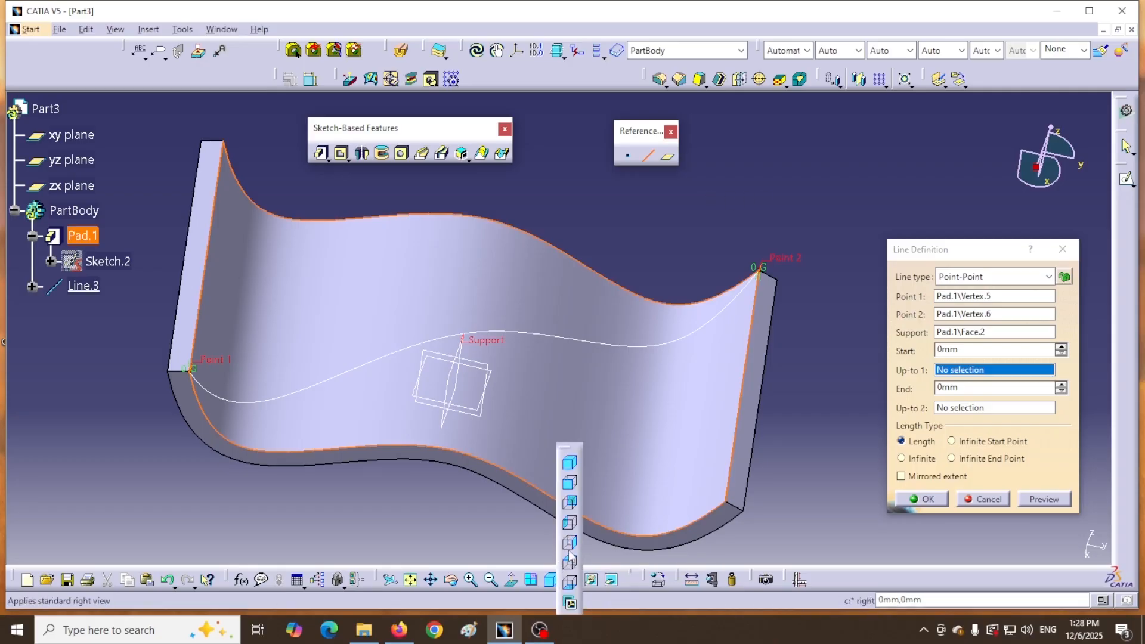
click(571, 505)
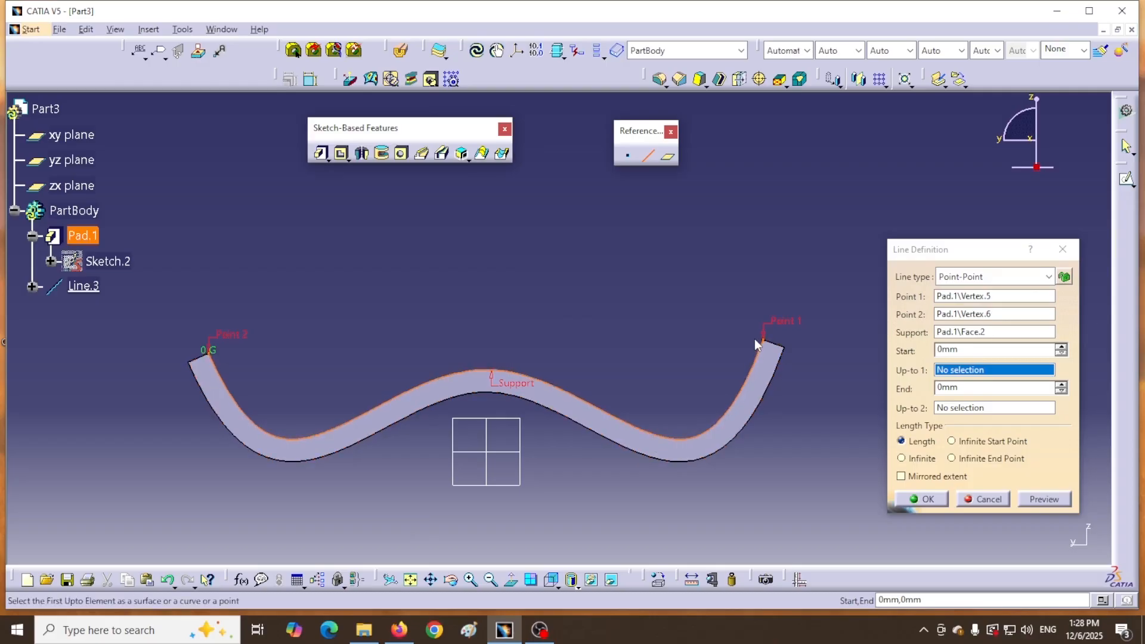
click(556, 588)
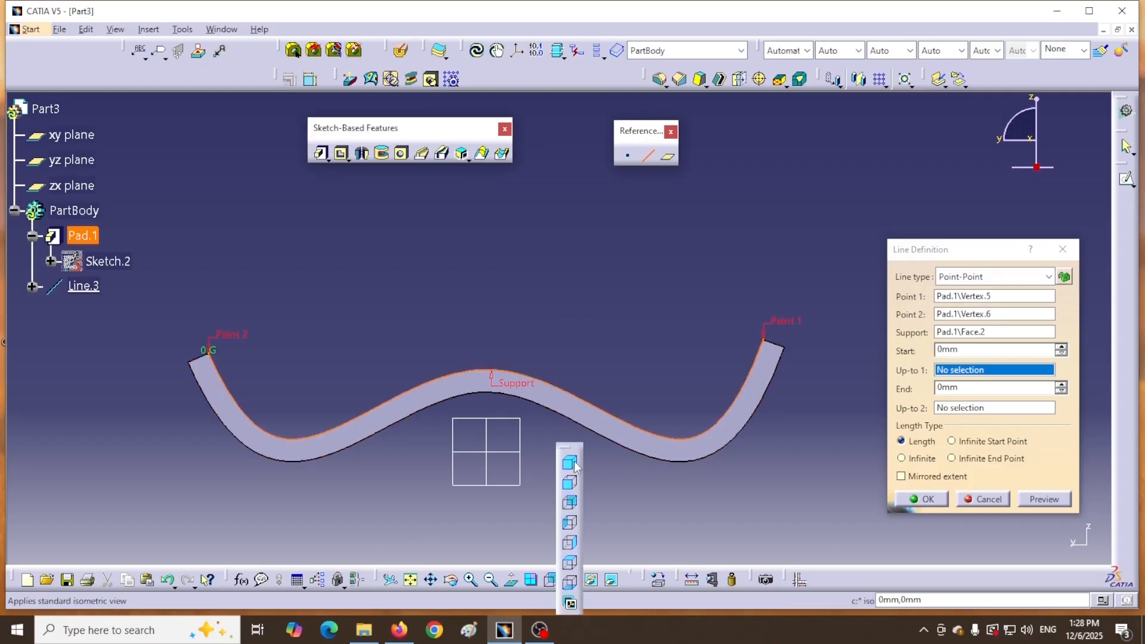
click(573, 463)
middle_drag(329, 494, 342, 457)
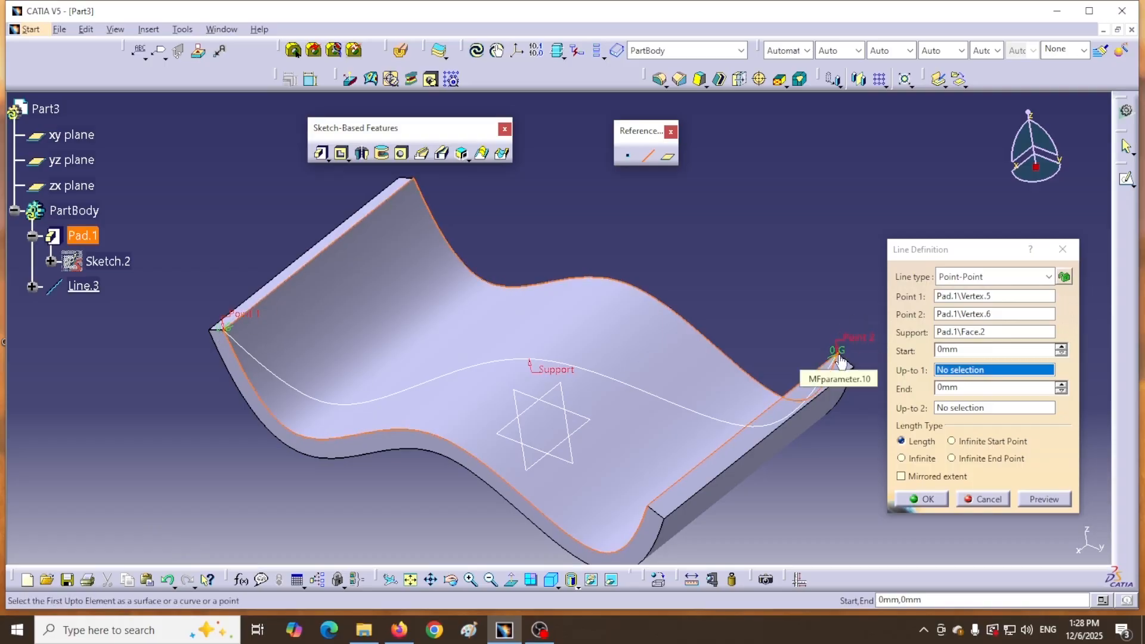
click(928, 499)
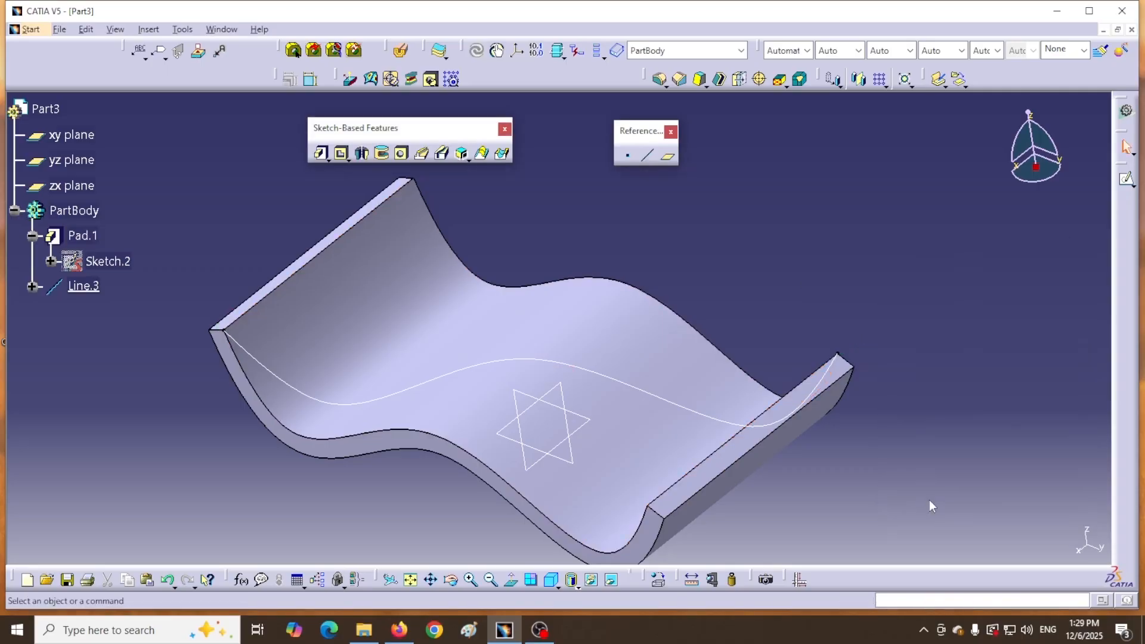
middle_drag(929, 500, 288, 296)
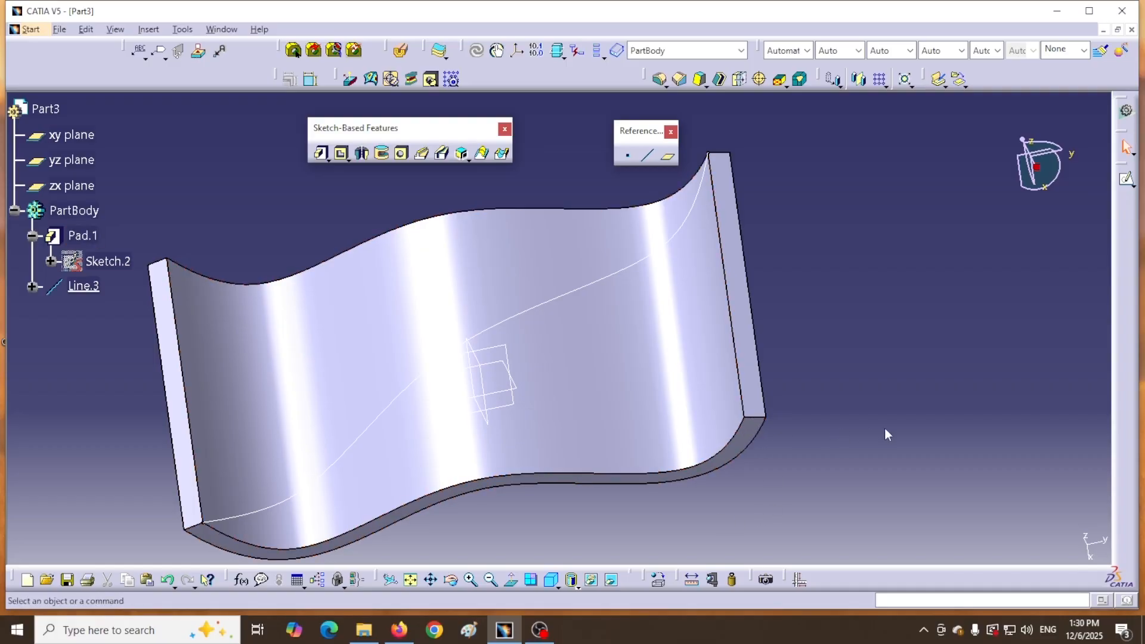
Define a second Point-Point reference line between the other two diagonally opposite corners of the upper wavy face, without a support
click(647, 155)
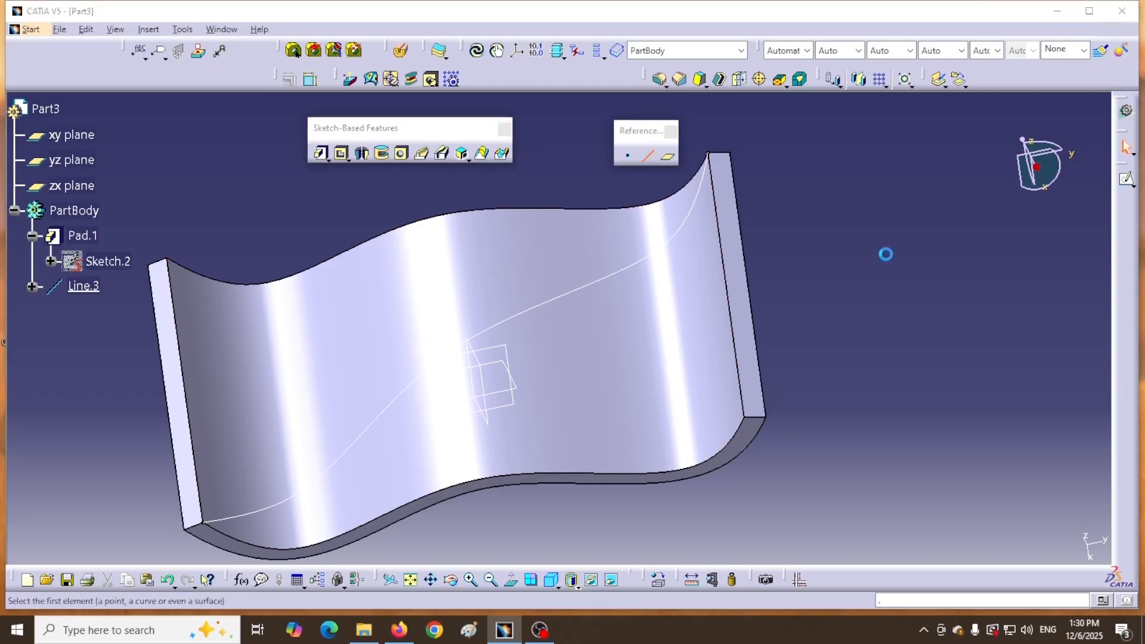
drag(956, 251, 932, 227)
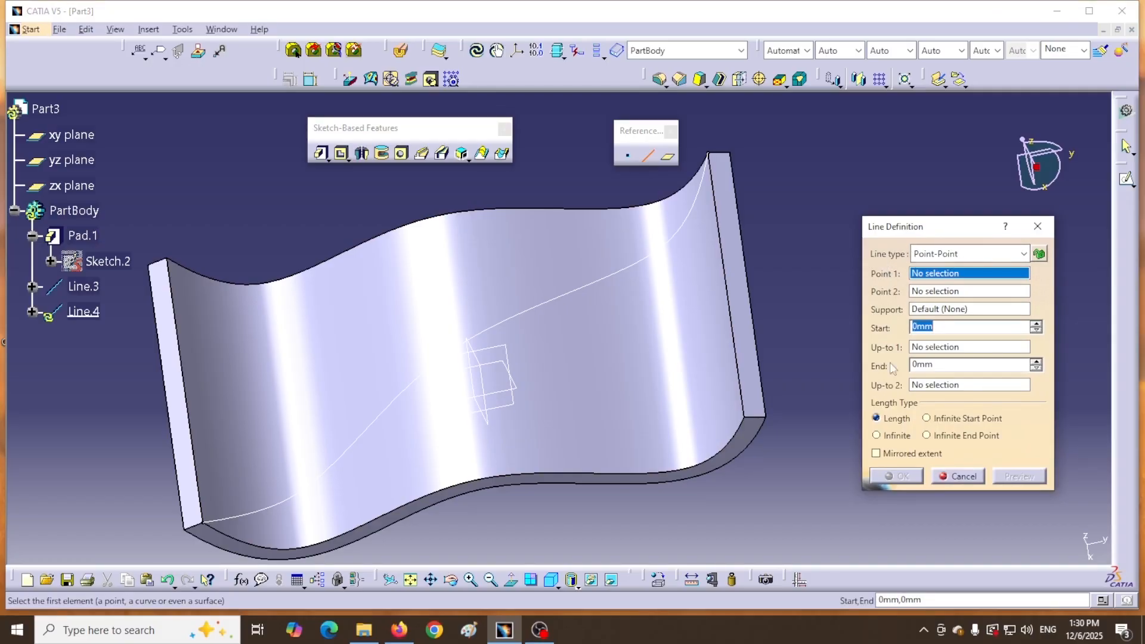
click(167, 256)
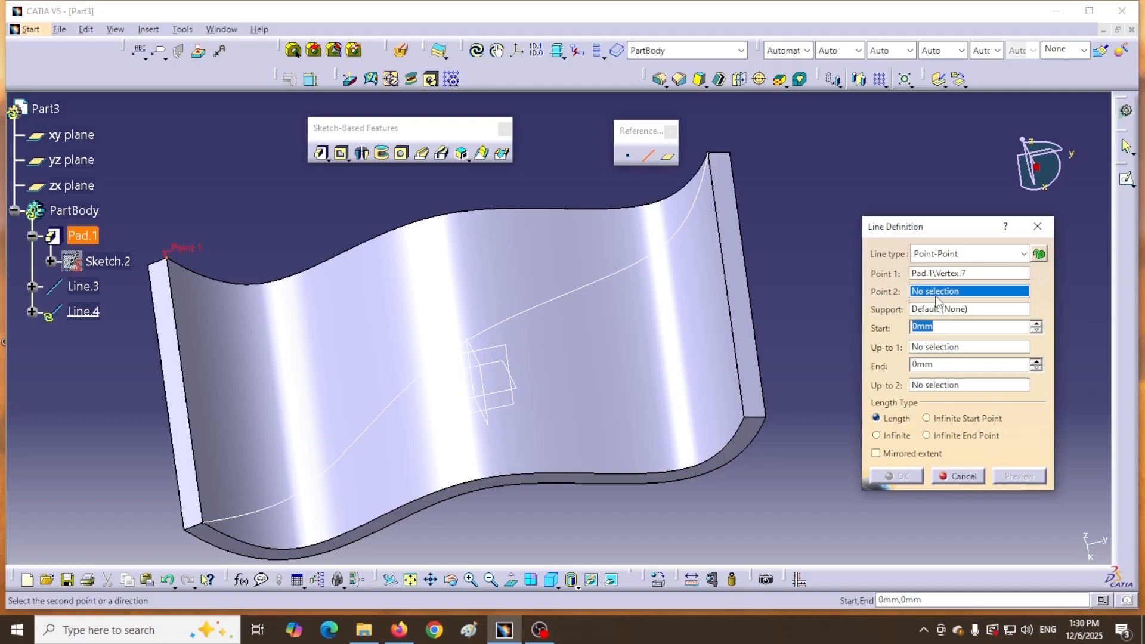
click(744, 416)
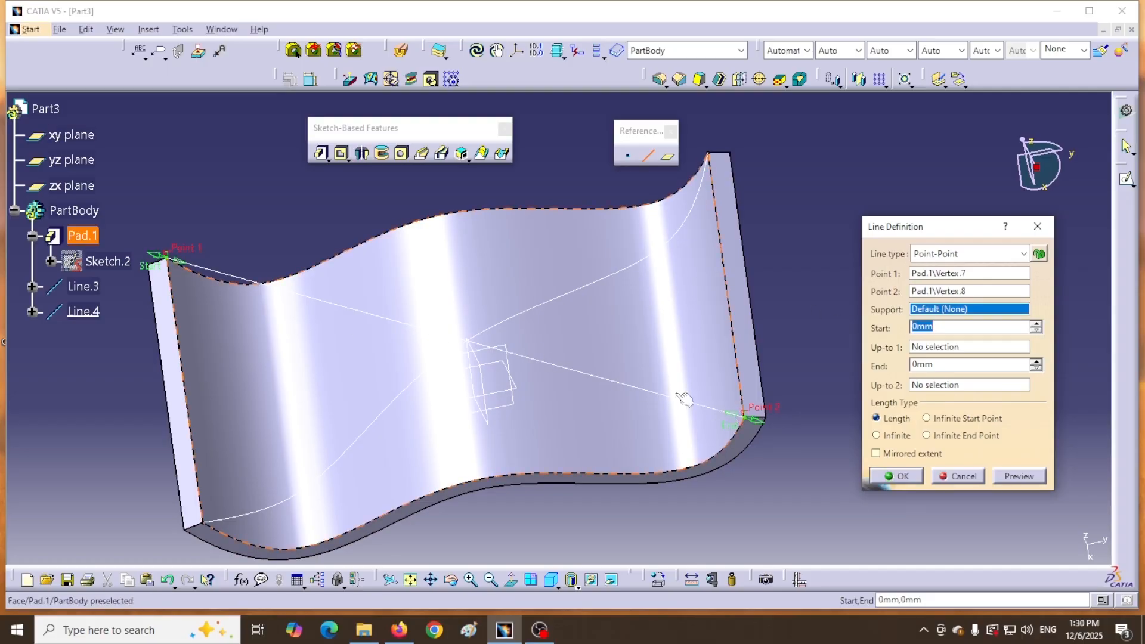
Try the Infinite, Infinite Start Point and Infinite End Point length types on the unsupported line
middle_drag(365, 214, 373, 149)
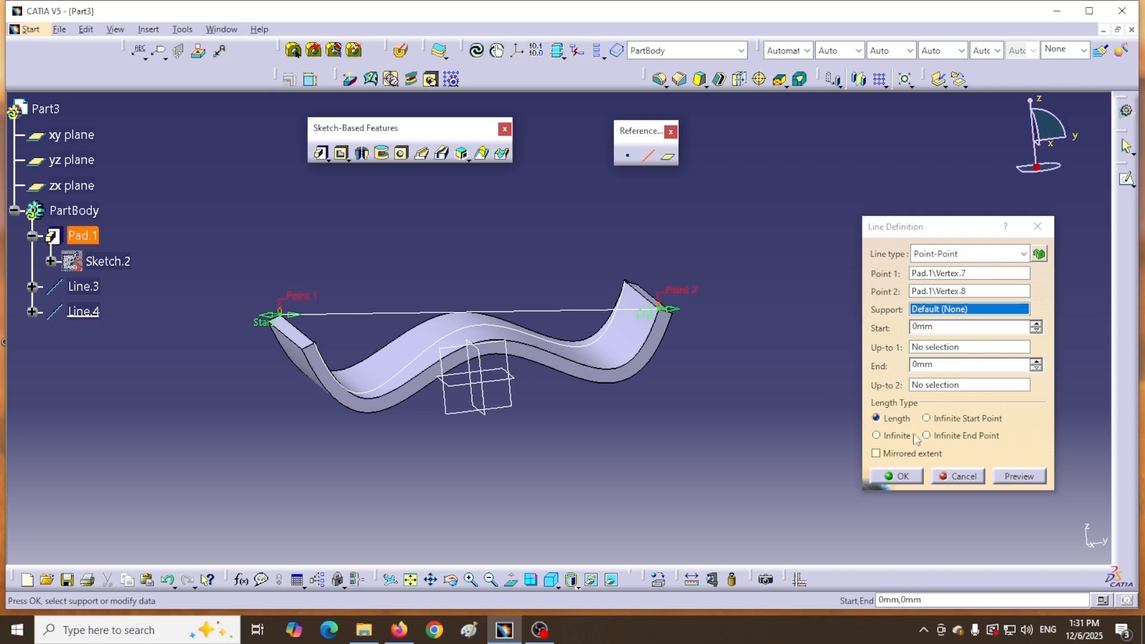
click(875, 435)
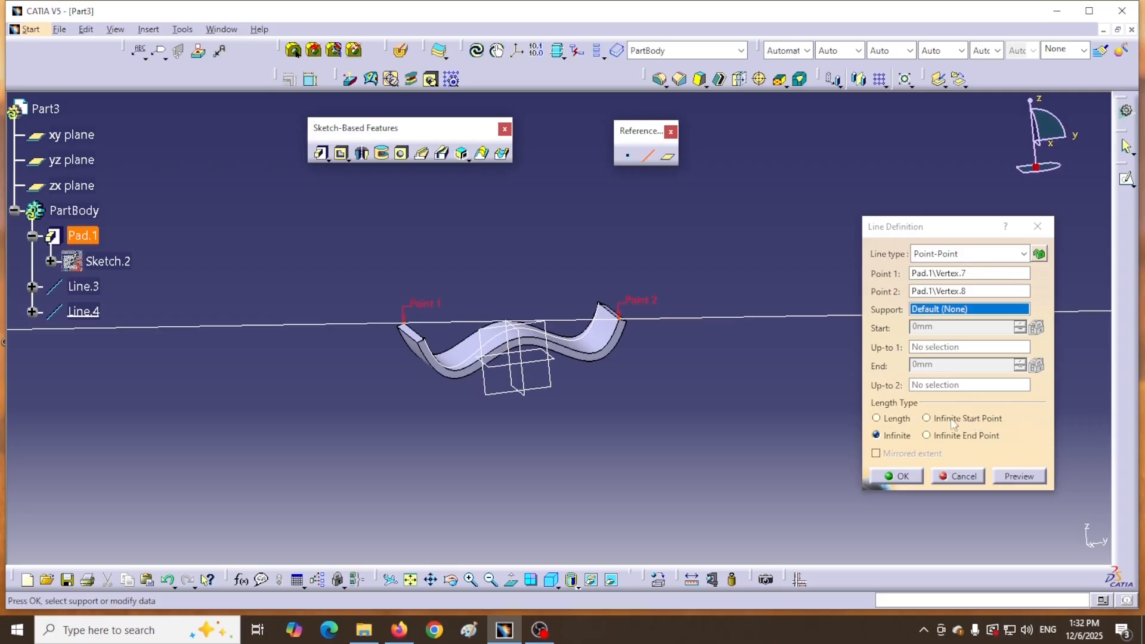
click(927, 419)
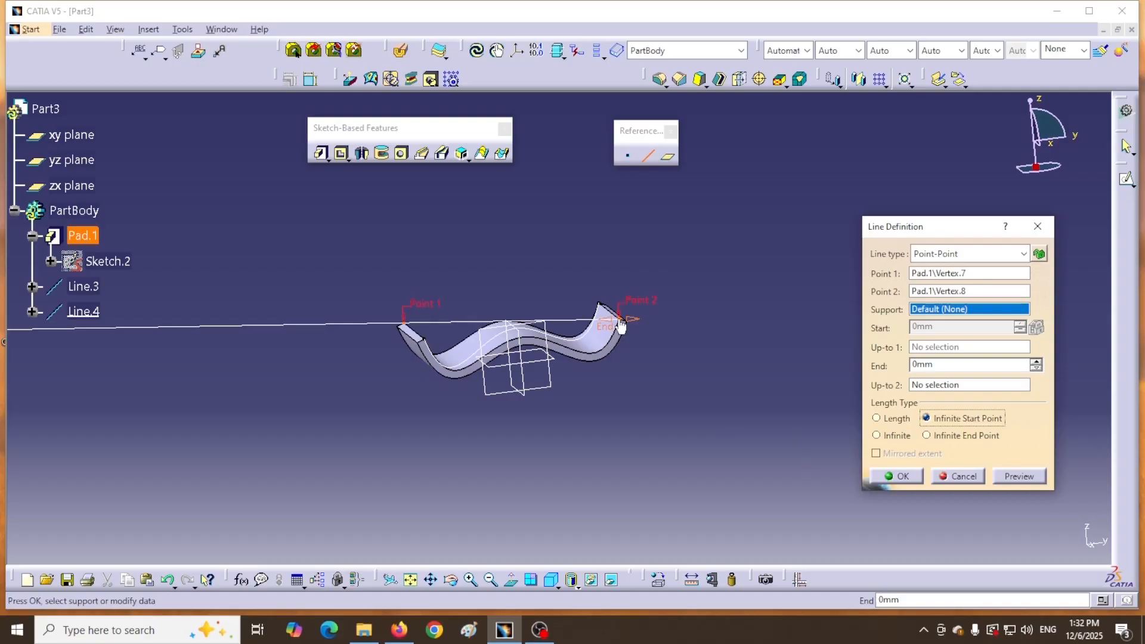
click(926, 435)
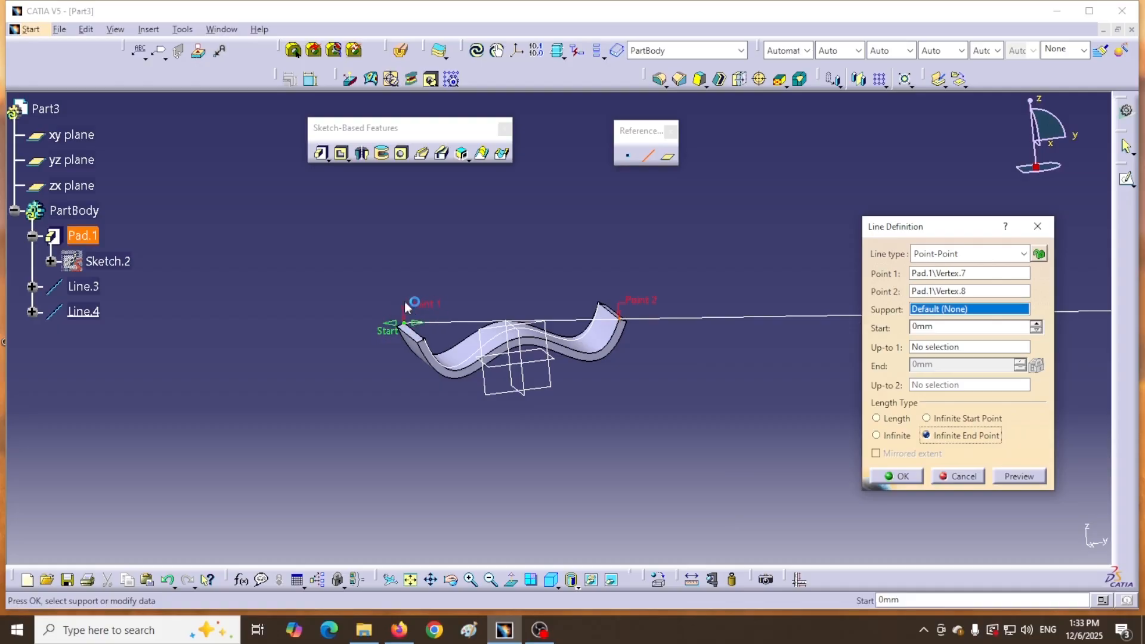
middle_drag(545, 265, 570, 384)
middle_drag(606, 429, 519, 437)
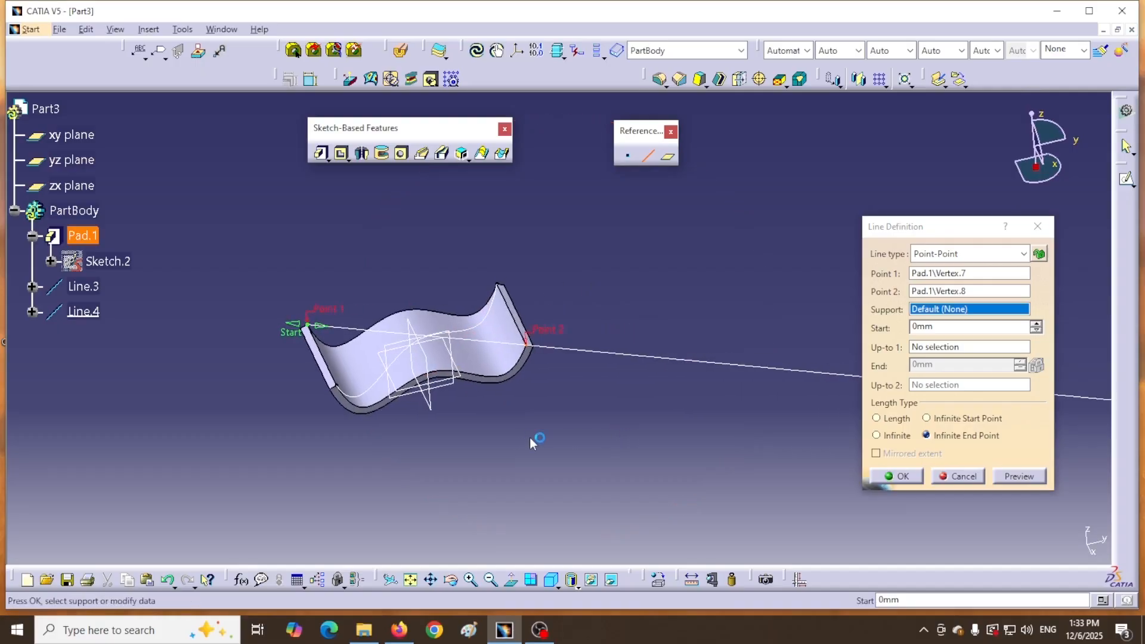
Set the unsupported line's length type to Length and create the line
click(874, 418)
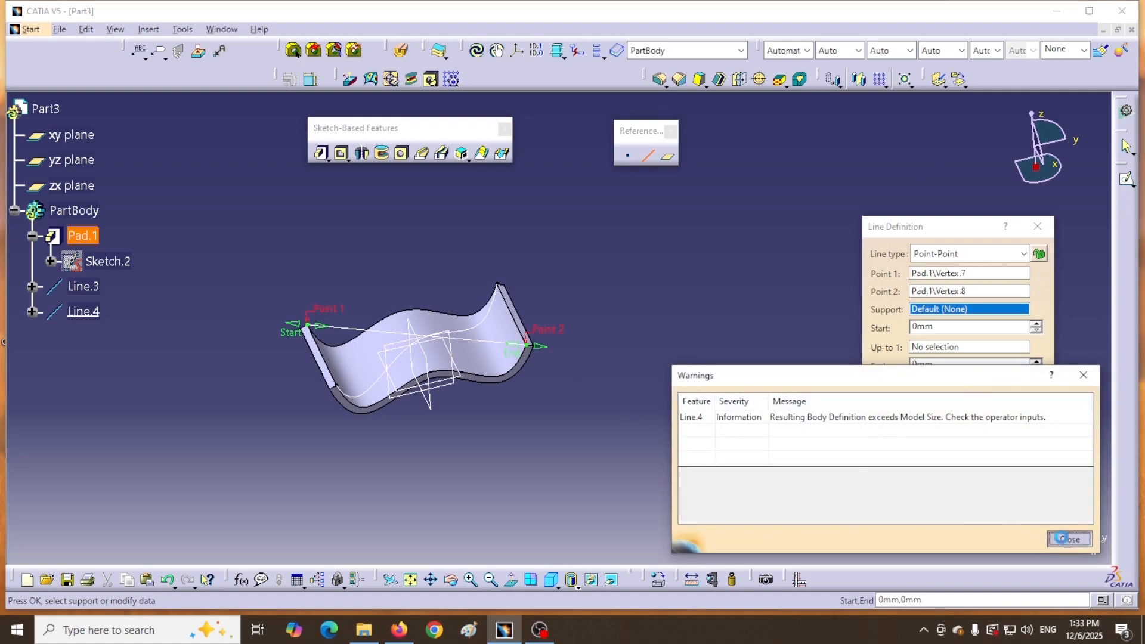
click(1068, 540)
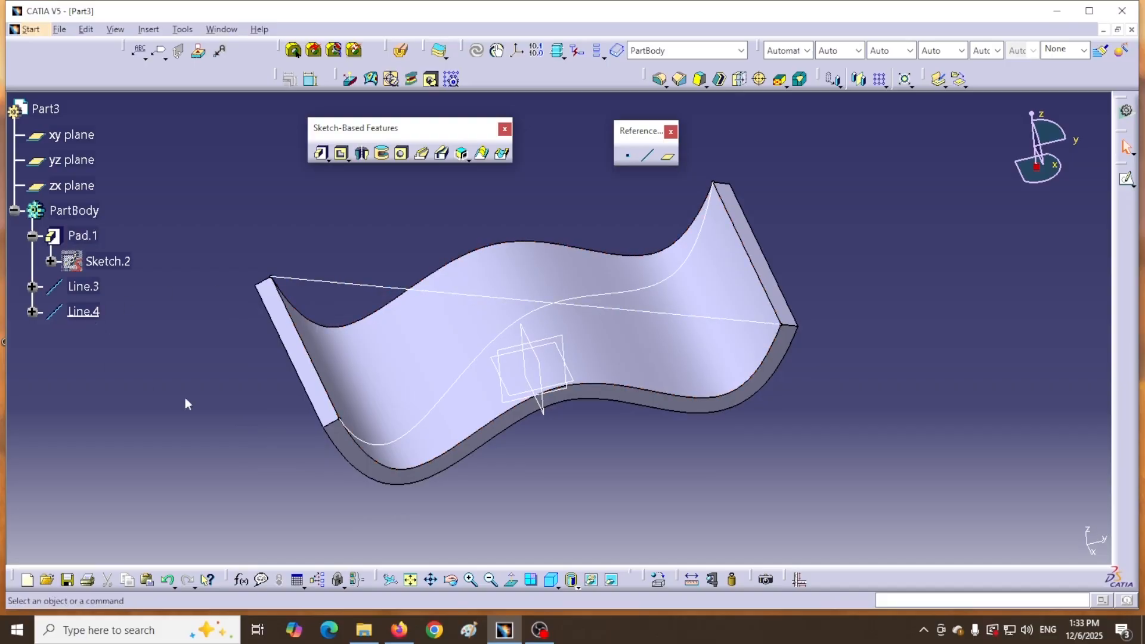
Define a Point-Direction reference line from the supported curve's near end at the wavy face corner, using the straight unsupported diagonal as direction
click(647, 155)
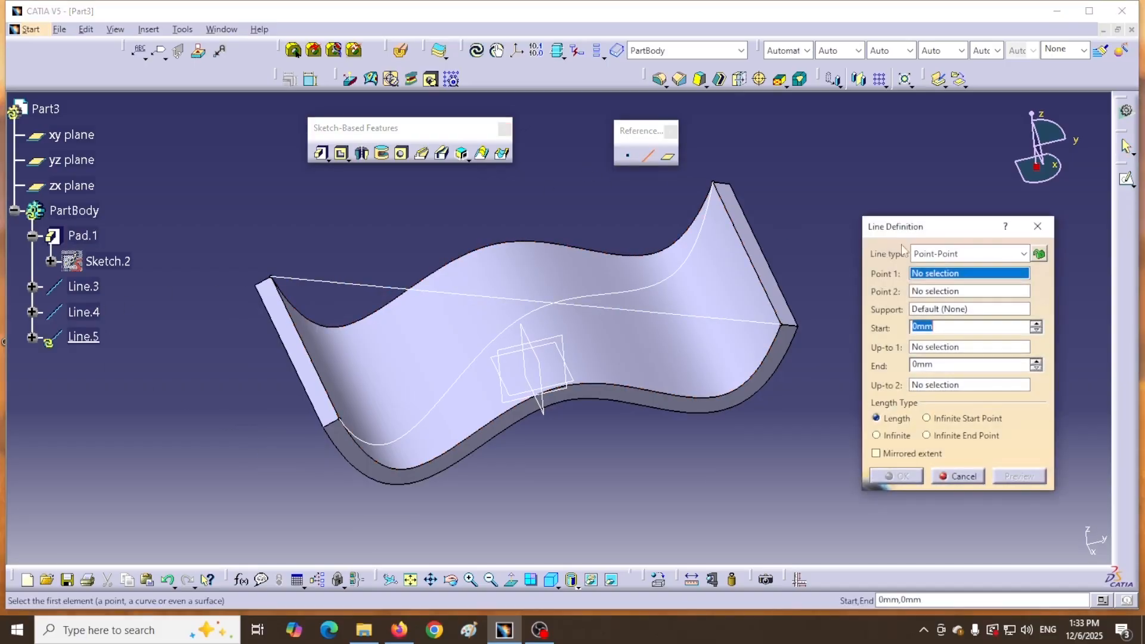
drag(949, 230, 960, 246)
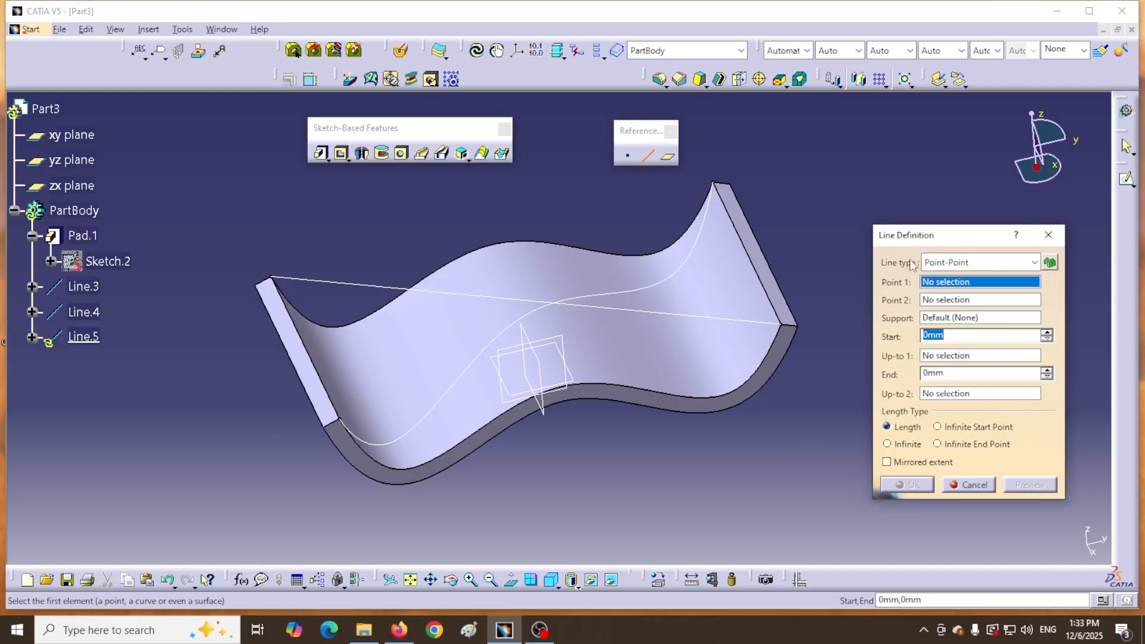
click(1033, 262)
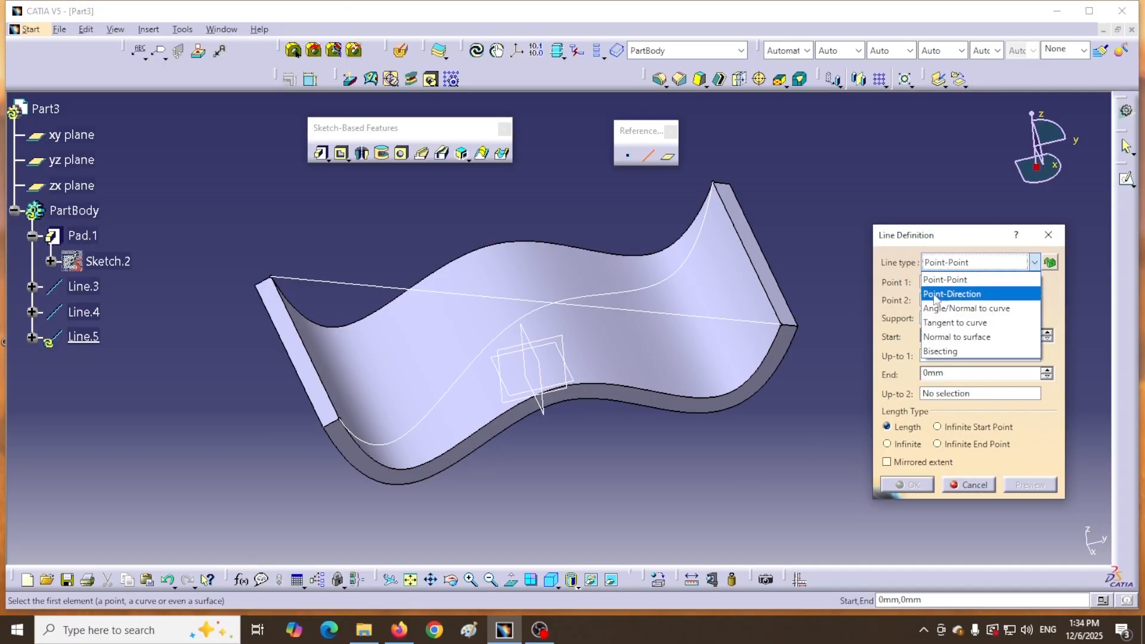
click(936, 293)
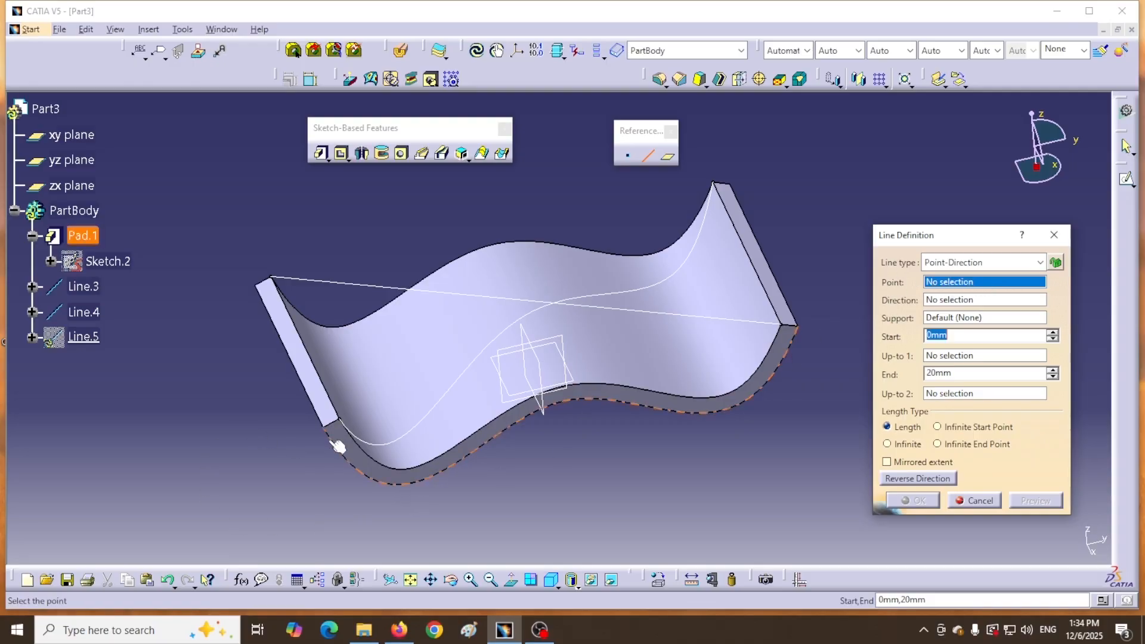
click(339, 417)
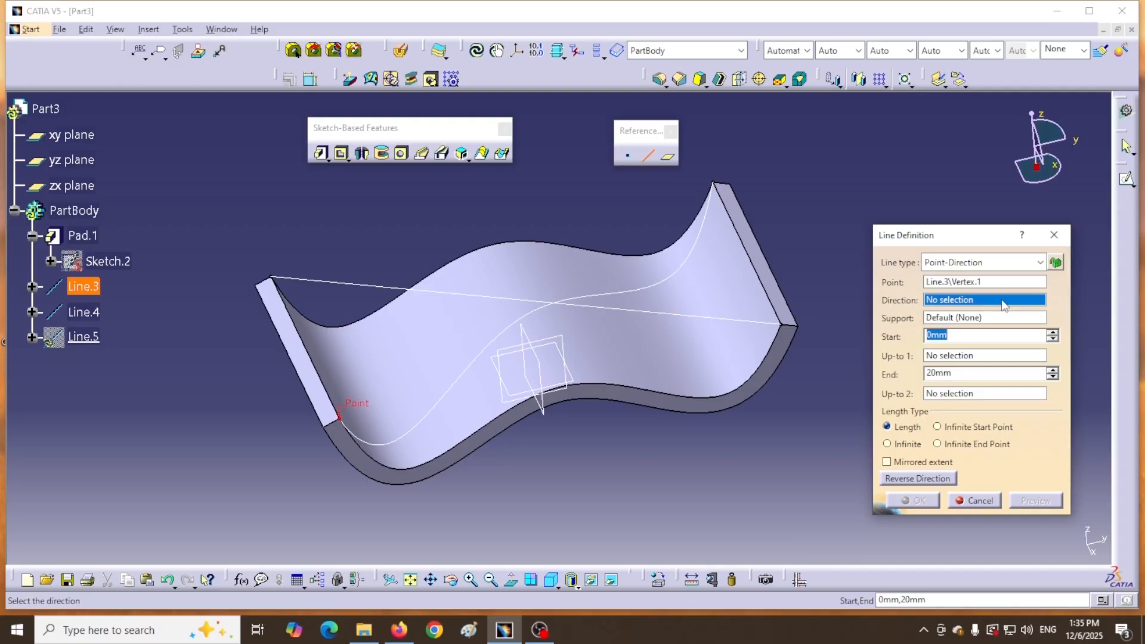
click(376, 293)
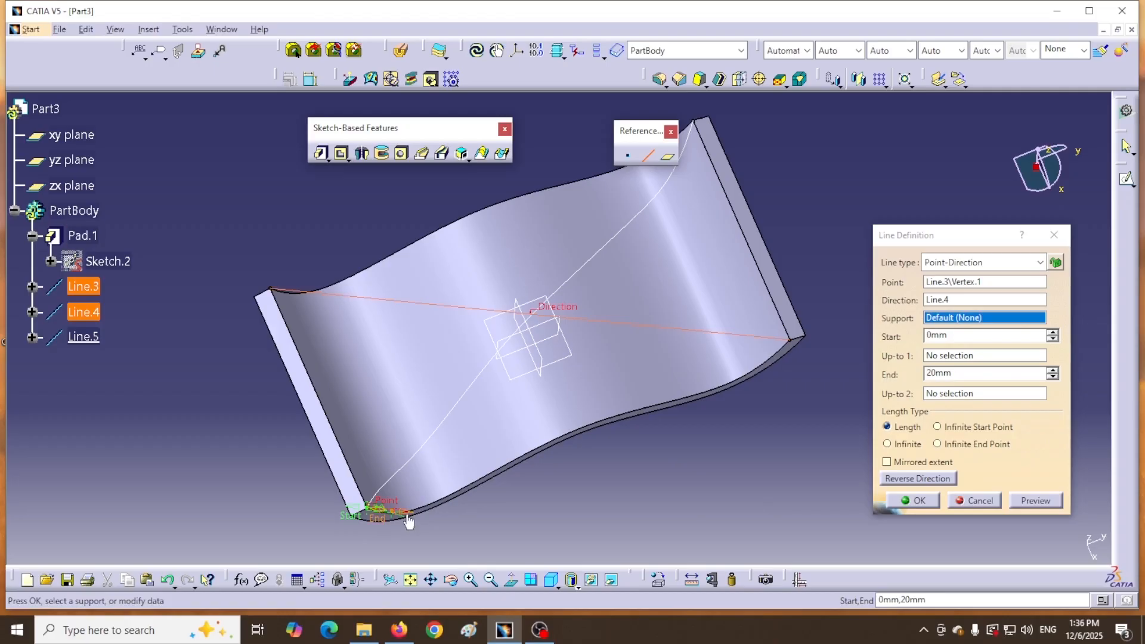
Stretch the end of the Point-Direction line away from its corner point to about 119 mm
drag(422, 514, 678, 523)
middle_drag(613, 460, 587, 422)
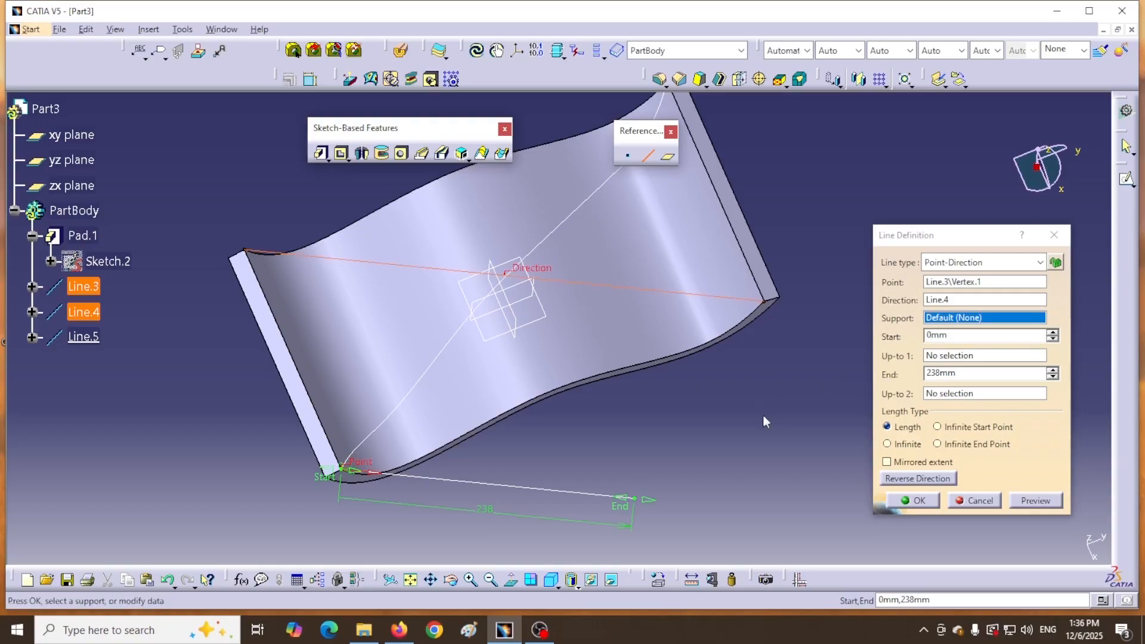
middle_drag(574, 438, 599, 330)
mouse_move(580, 473)
middle_down()
mouse_move(691, 334)
mouse_move(819, 139)
mouse_move(741, 213)
mouse_move(605, 212)
mouse_move(644, 238)
middle_up()
drag(801, 468, 432, 388)
middle_drag(531, 373, 838, 452)
middle_drag(285, 467, 275, 423)
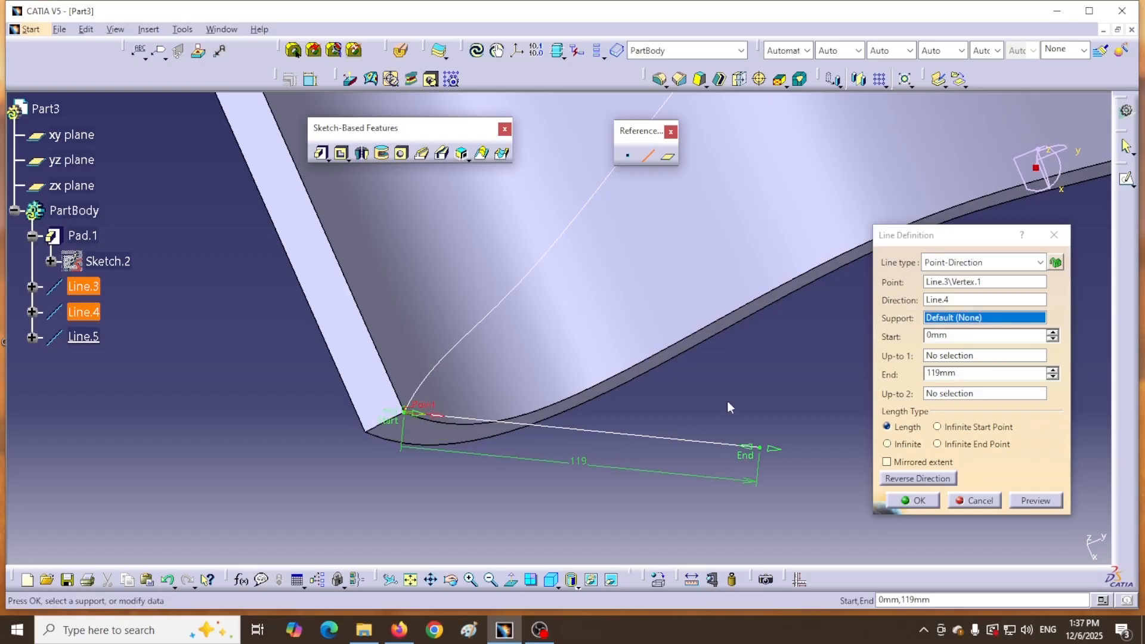
Set the Point-Direction line's start offset to 30 mm, preview it and create the line
double_click(954, 335)
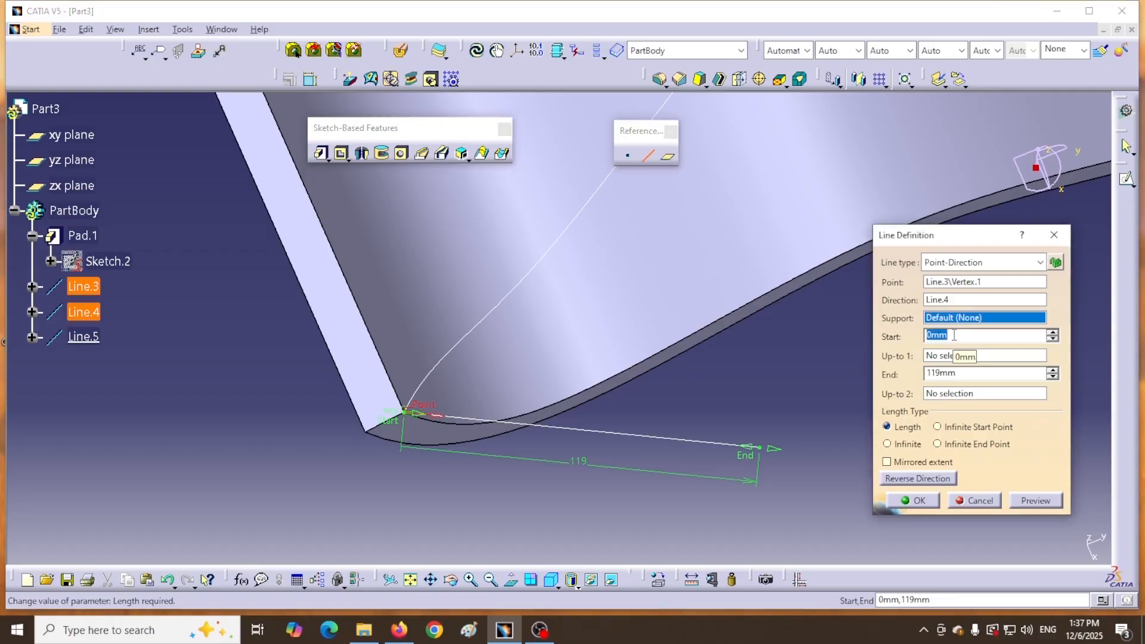
text(30)
click(1035, 500)
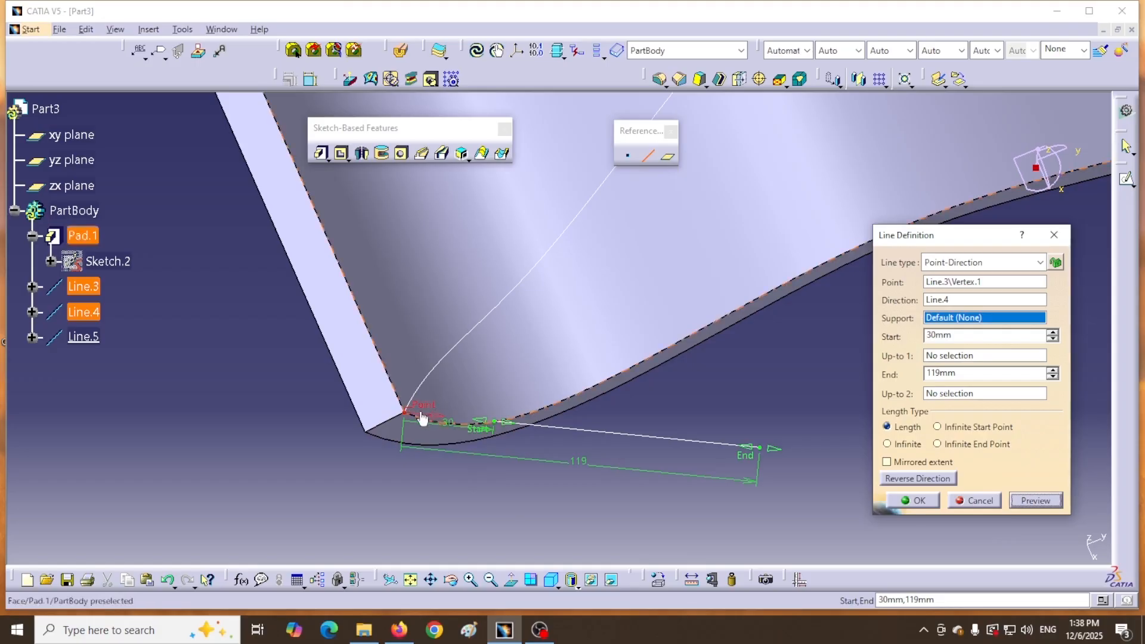
click(917, 502)
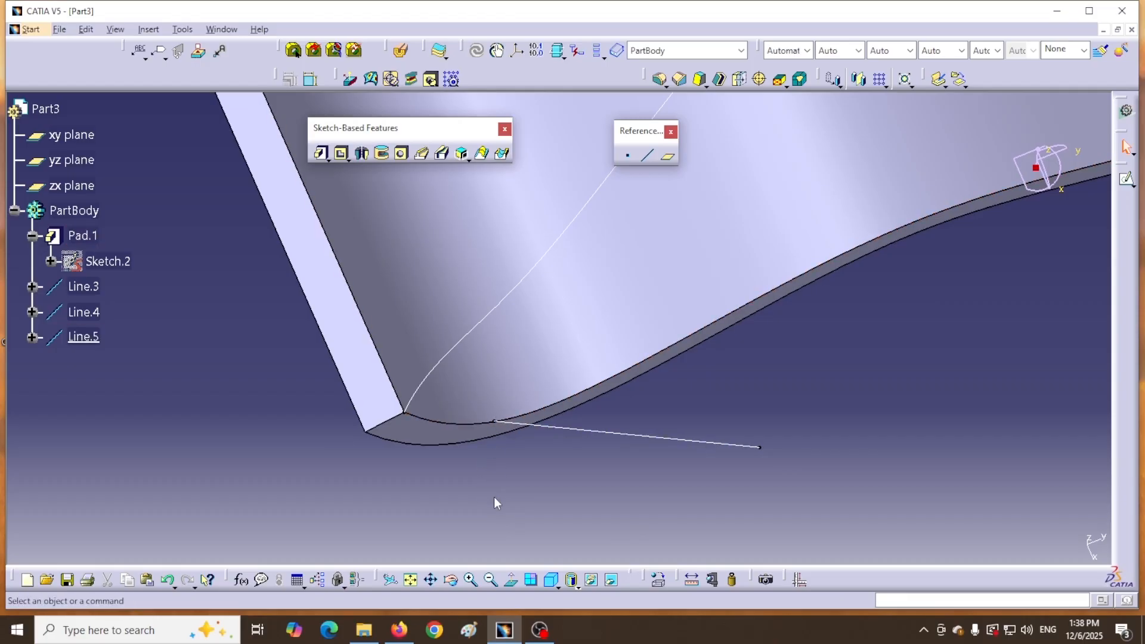
Measure the distance between the new line's start point and the face corner, keeping the measurement and placing its label clear of the pad
middle_drag(503, 485, 536, 420)
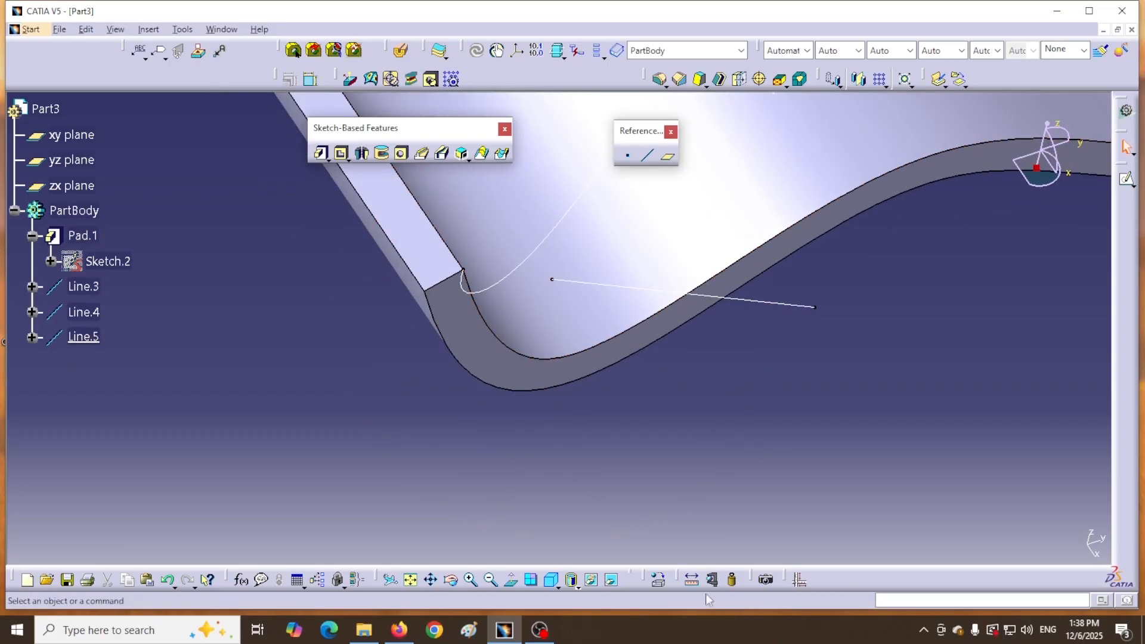
click(692, 579)
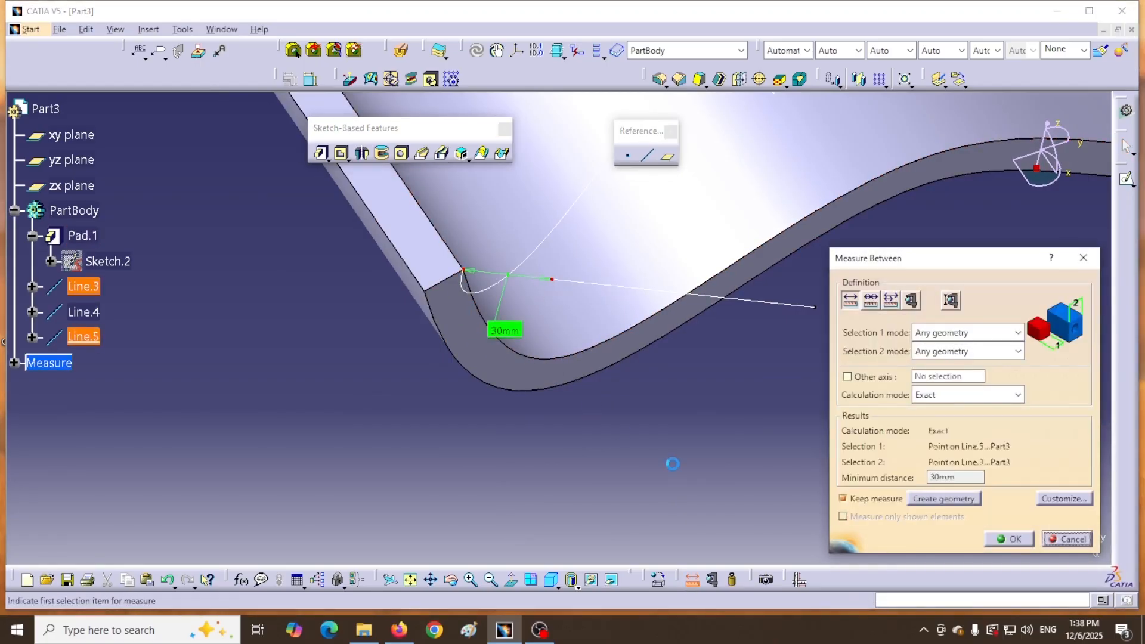
drag(509, 334, 419, 438)
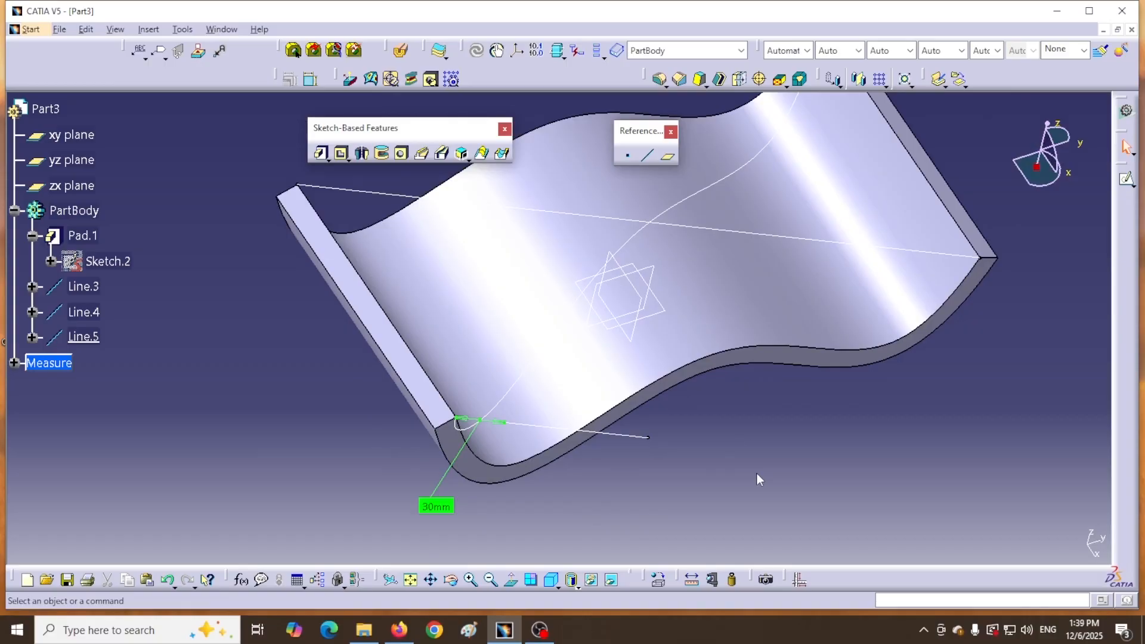
Examine the new line against the diagonal direction line in the standard top view
click(557, 586)
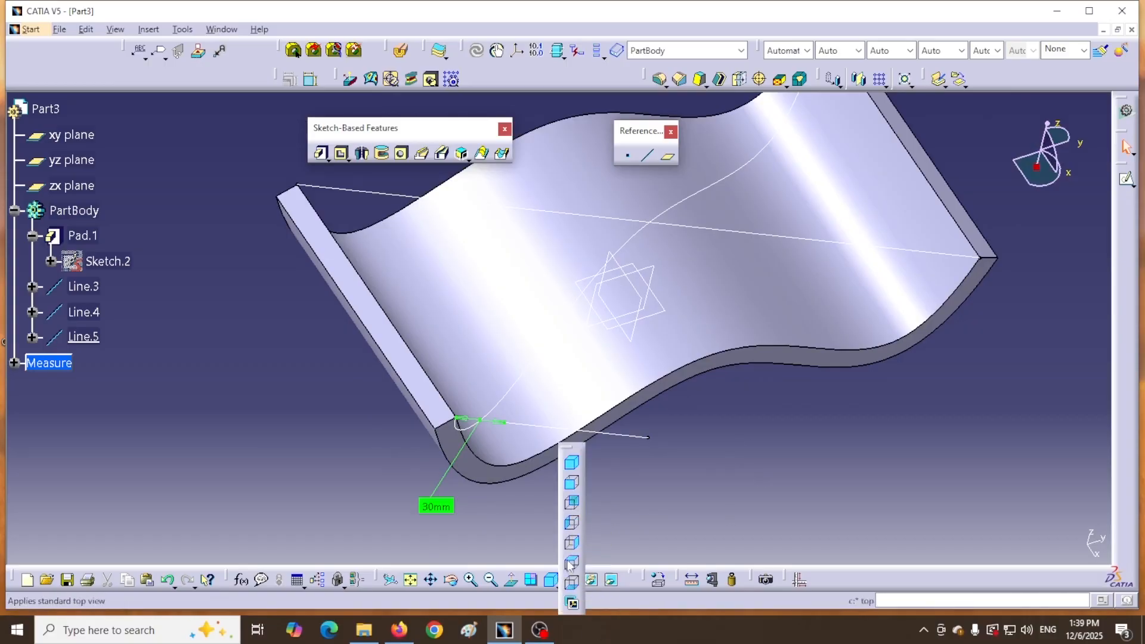
click(571, 562)
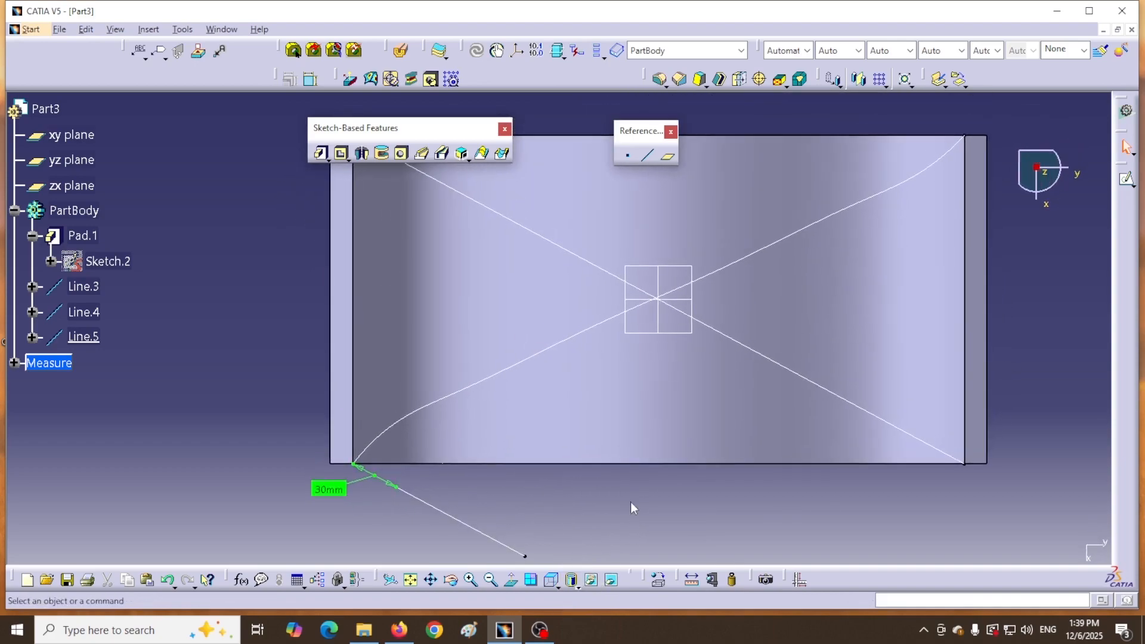
ctrl+middle_drag(630, 502, 630, 526)
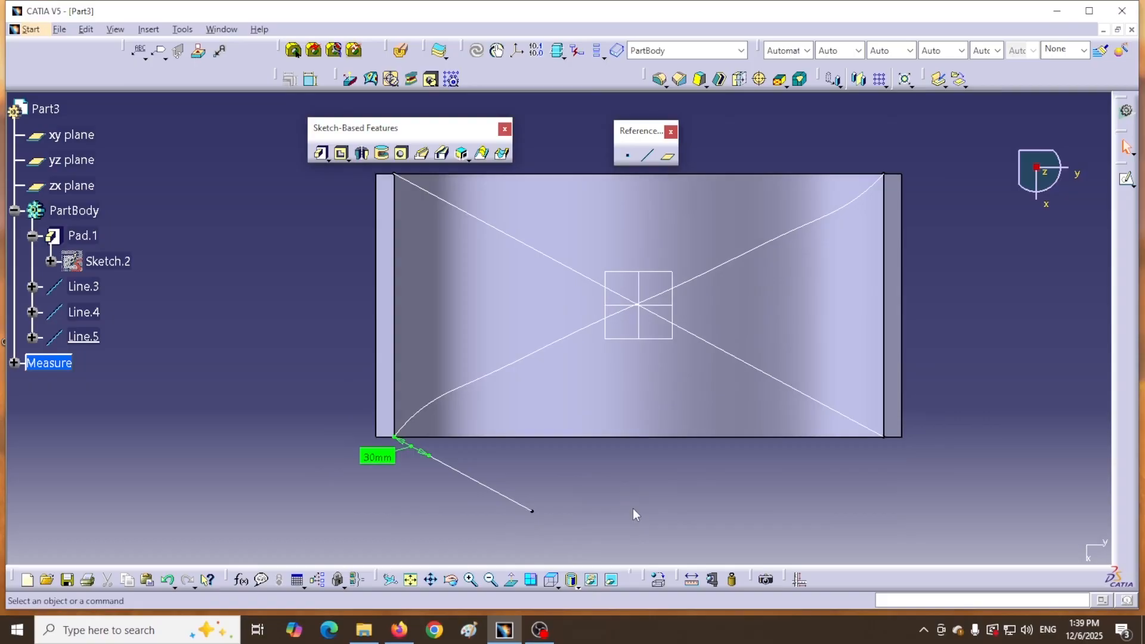